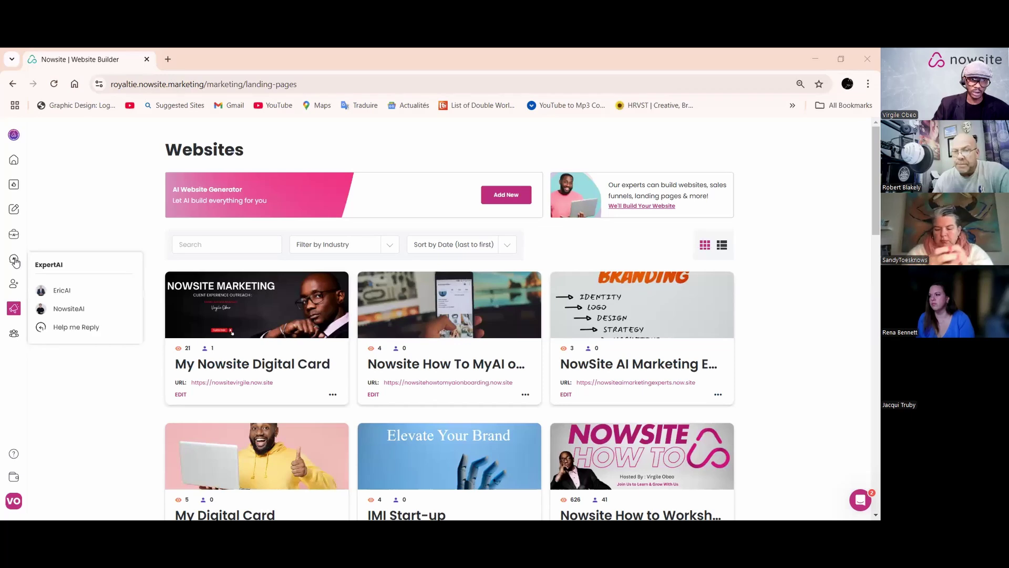
# - Start a new AI email campaign for the business Nowsite Expert Marketing AI Tools
pyautogui.moveTo(11, 306)
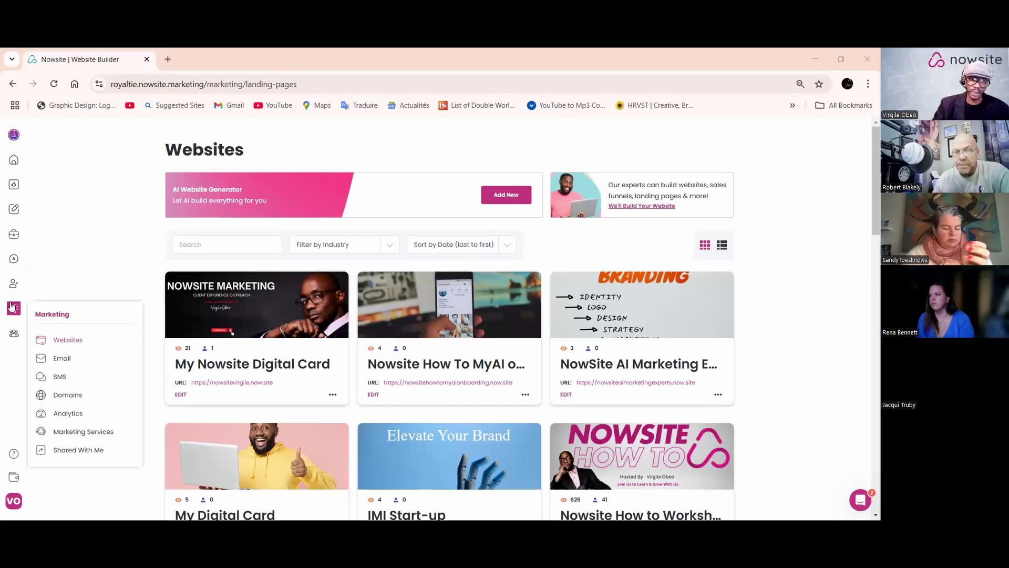
pyautogui.click(63, 358)
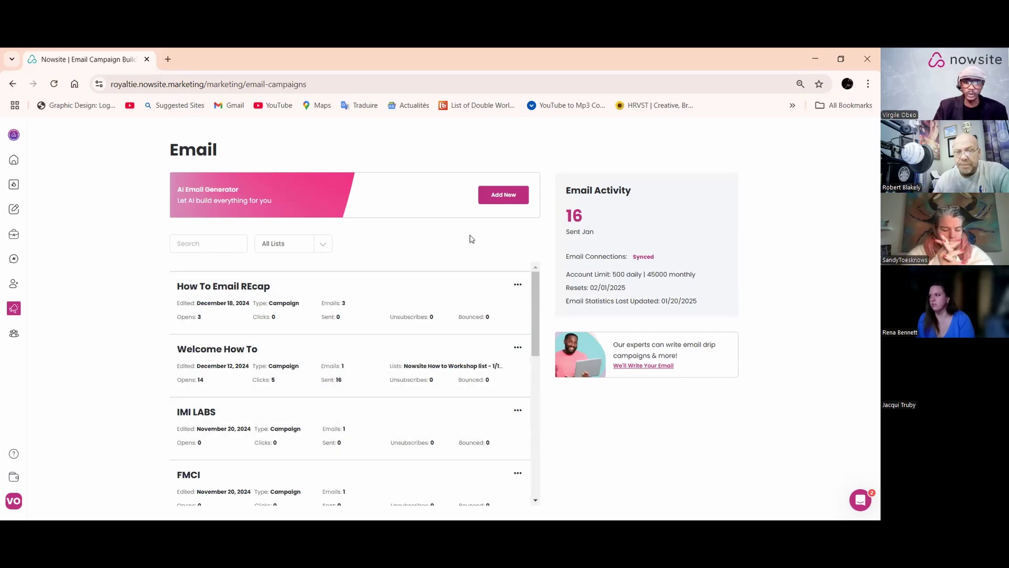
pyautogui.click(505, 196)
pyautogui.click(422, 232)
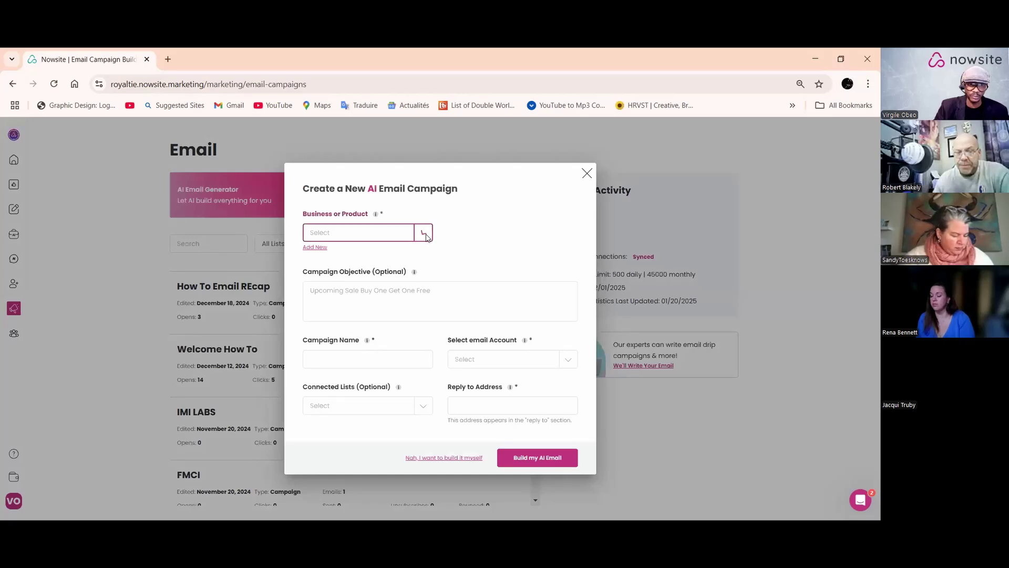
pyautogui.scroll(-3, 368, 297)
pyautogui.scroll(2, 363, 302)
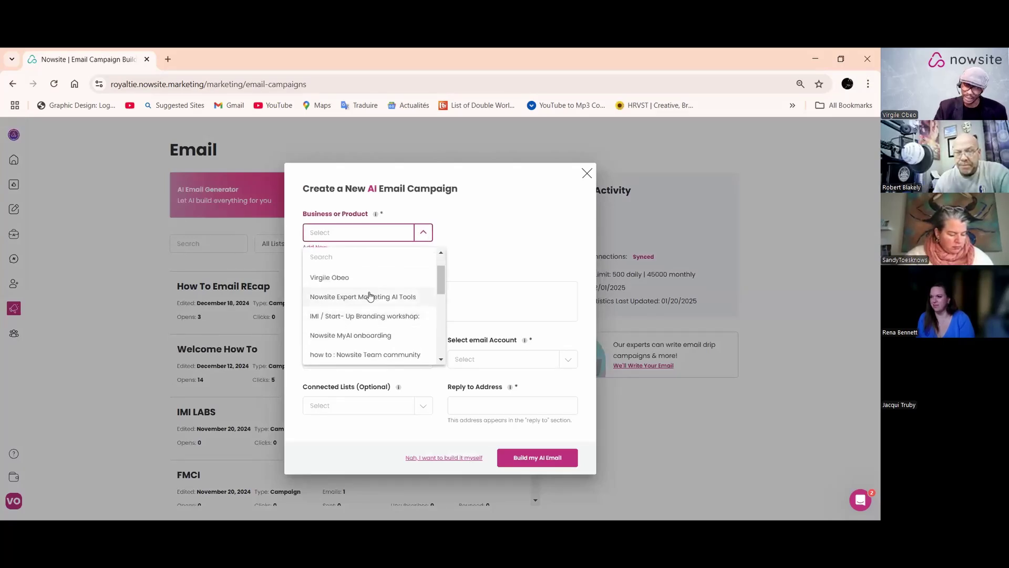
pyautogui.click(369, 296)
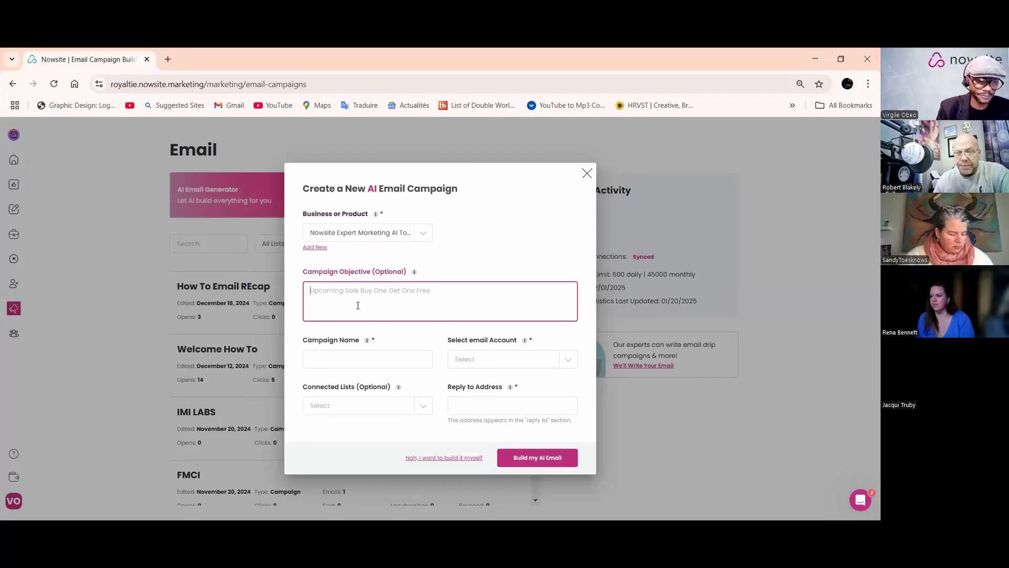
# - Enter "52 weeks program" as the campaign objective
pyautogui.write('52 weeks progrom')
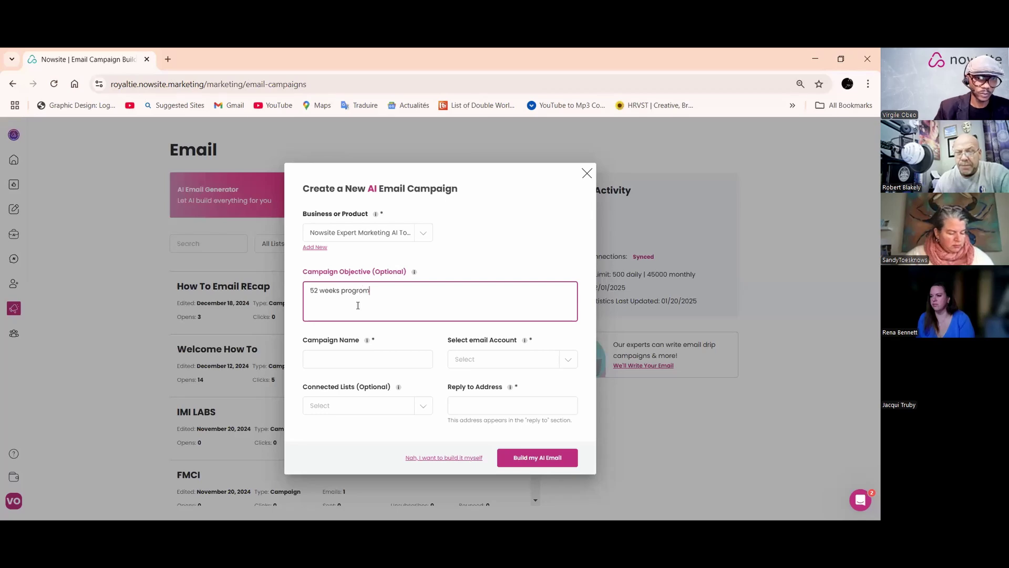
pyautogui.click(363, 291)
pyautogui.press('BackSpace')
pyautogui.write('a')
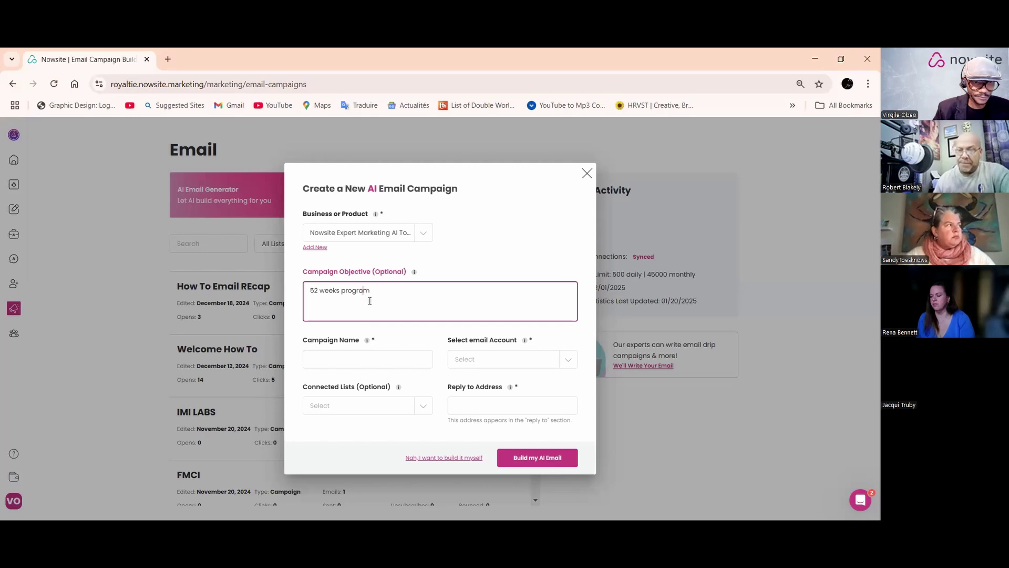
# - Choose the content creators email account for the campaign and name the campaign "getting started"
pyautogui.click(550, 363)
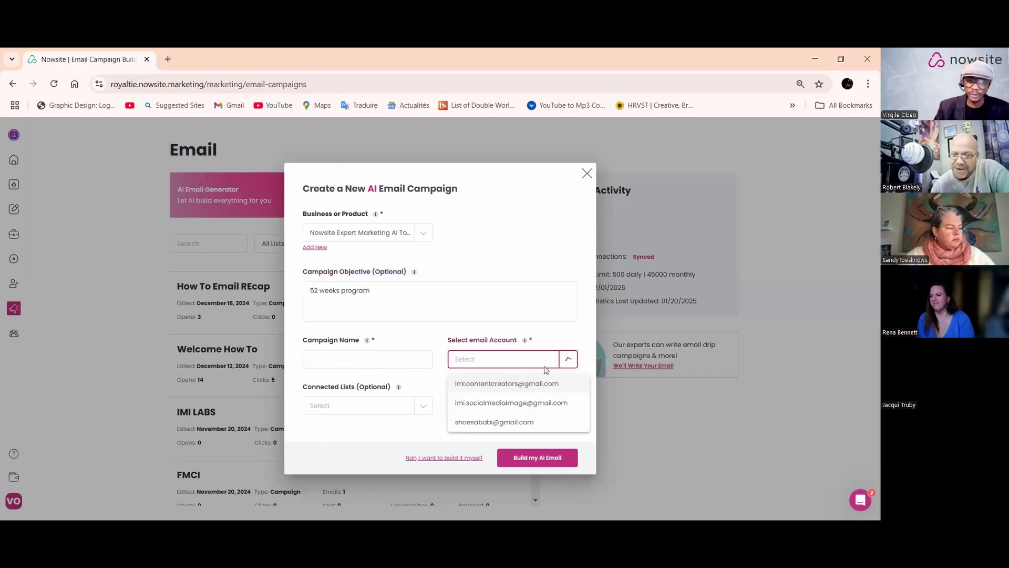
pyautogui.click(495, 393)
pyautogui.click(358, 360)
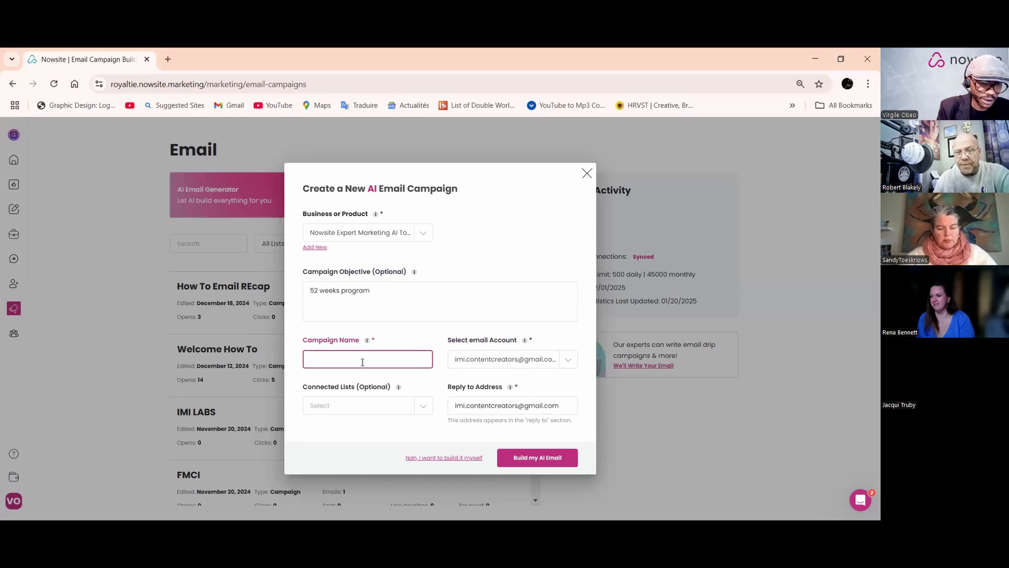
pyautogui.write('get')
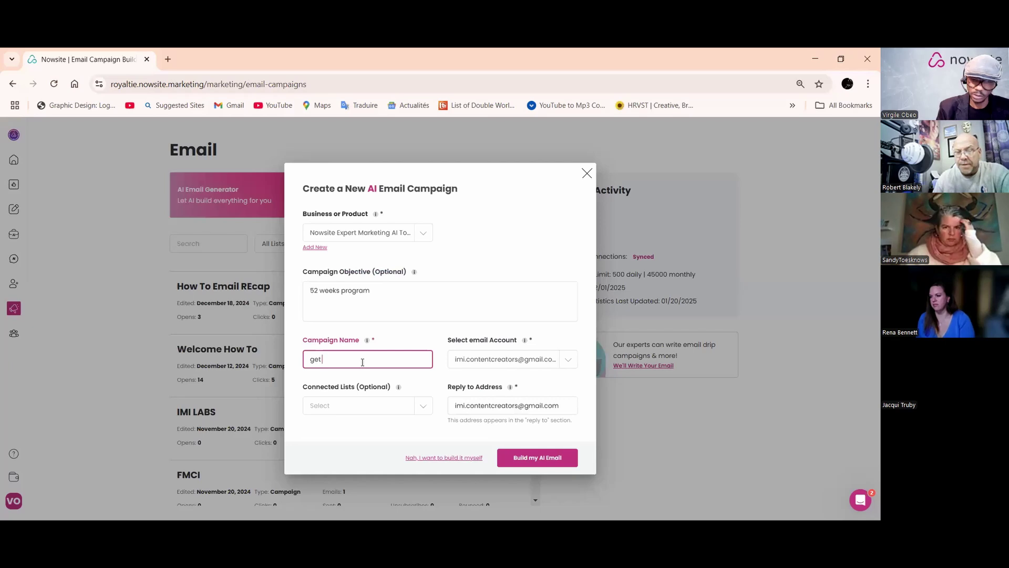
pyautogui.write('ting stetr')
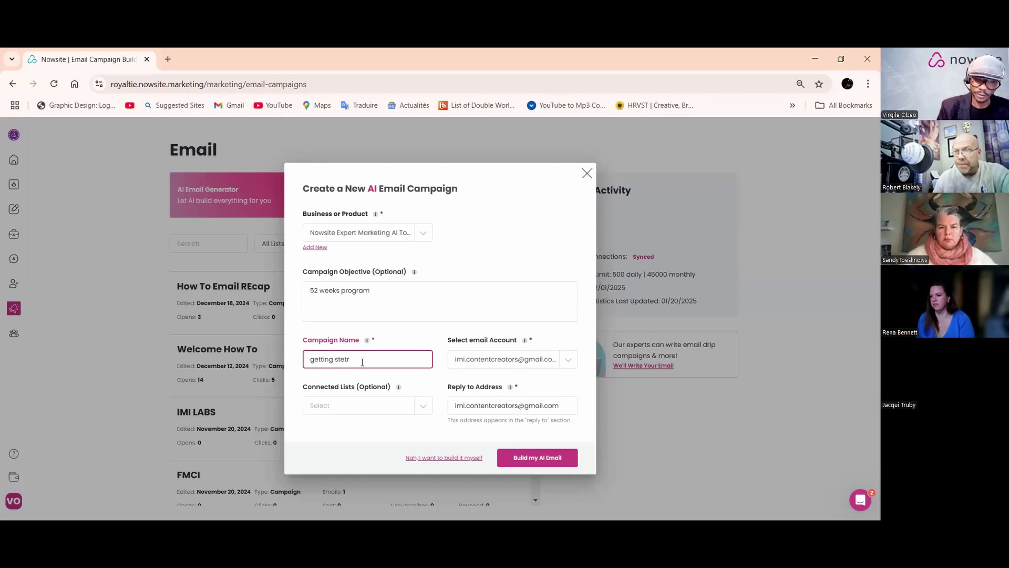
pyautogui.press('BackSpace')
pyautogui.press('BackSpace')
pyautogui.press('BackSpace')
pyautogui.write('arted')
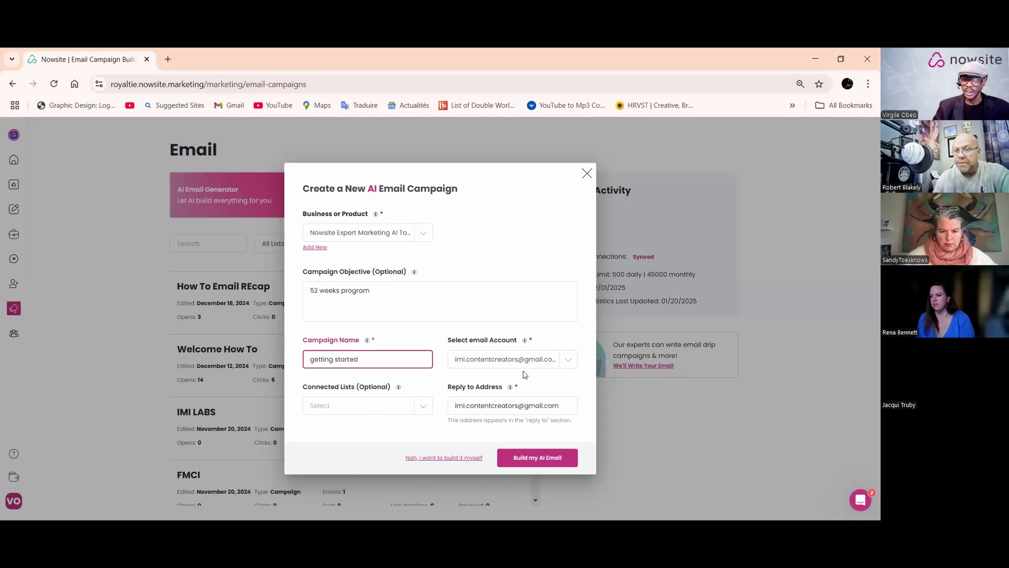
# - Generate the campaign's first AI email without connecting a list and save it
pyautogui.click(422, 405)
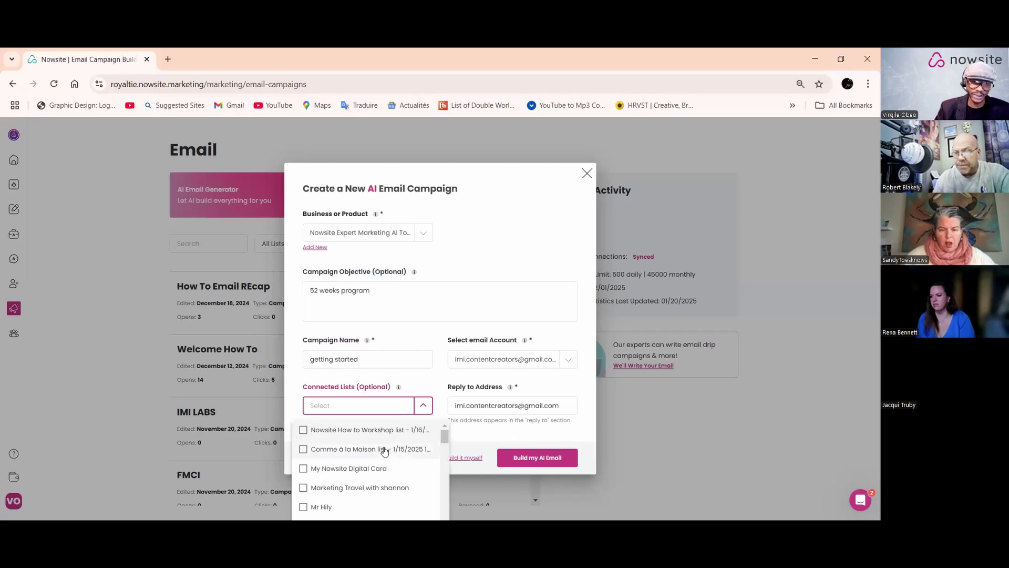
pyautogui.click(484, 403)
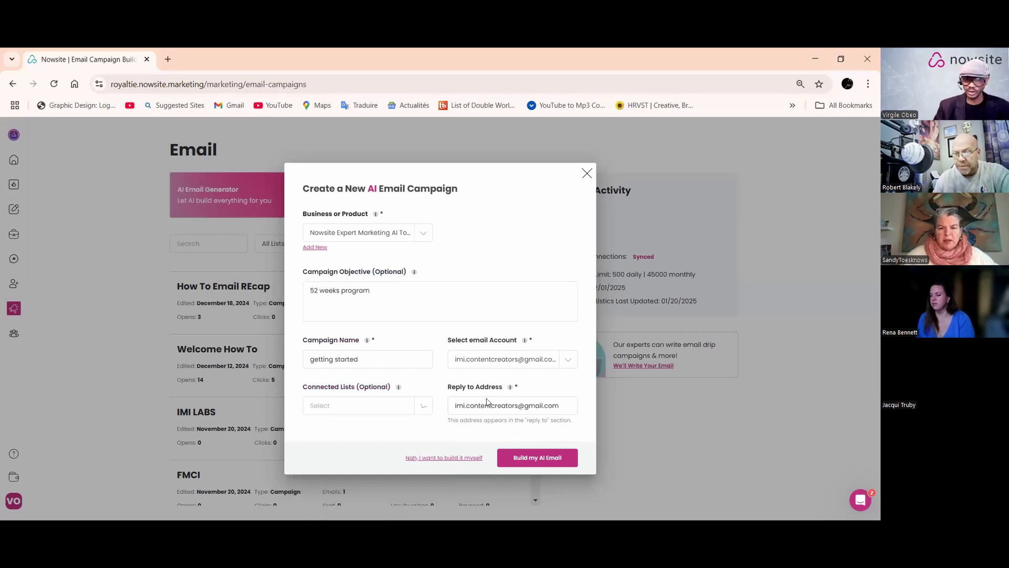
pyautogui.click(527, 456)
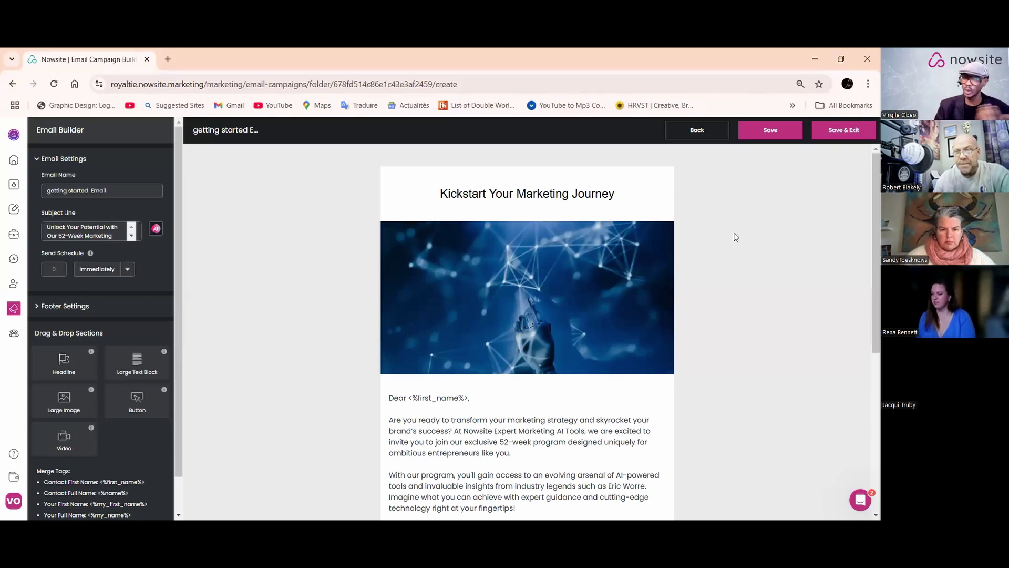
pyautogui.click(838, 138)
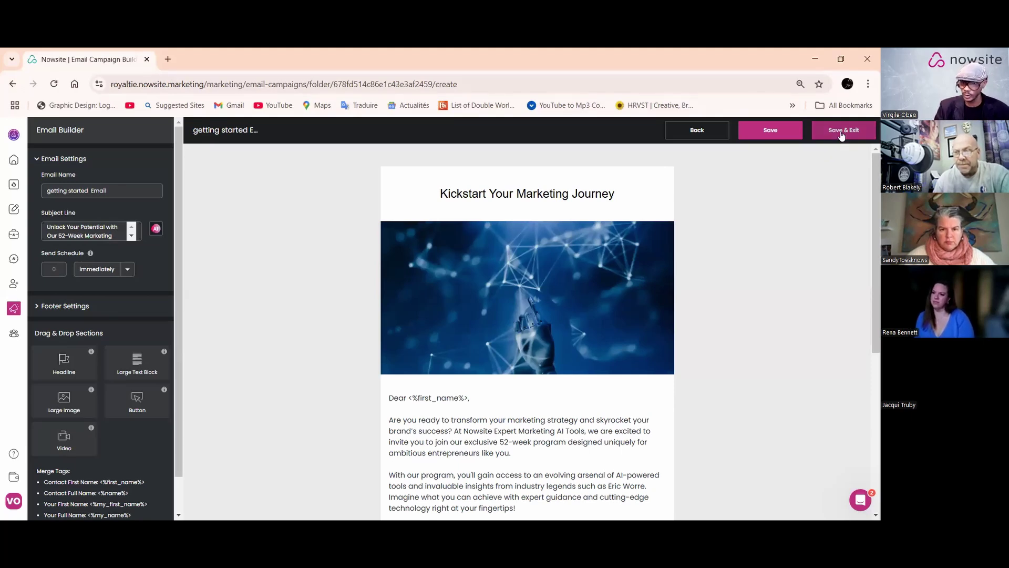
pyautogui.click(770, 133)
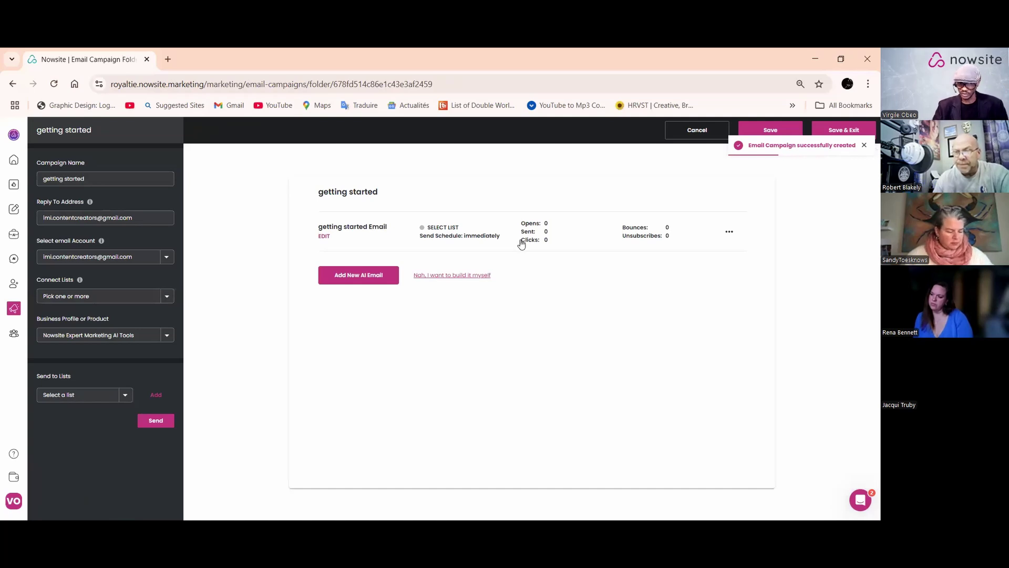
# - Generate another AI email in the getting started campaign with the objective "day 2"
pyautogui.click(338, 279)
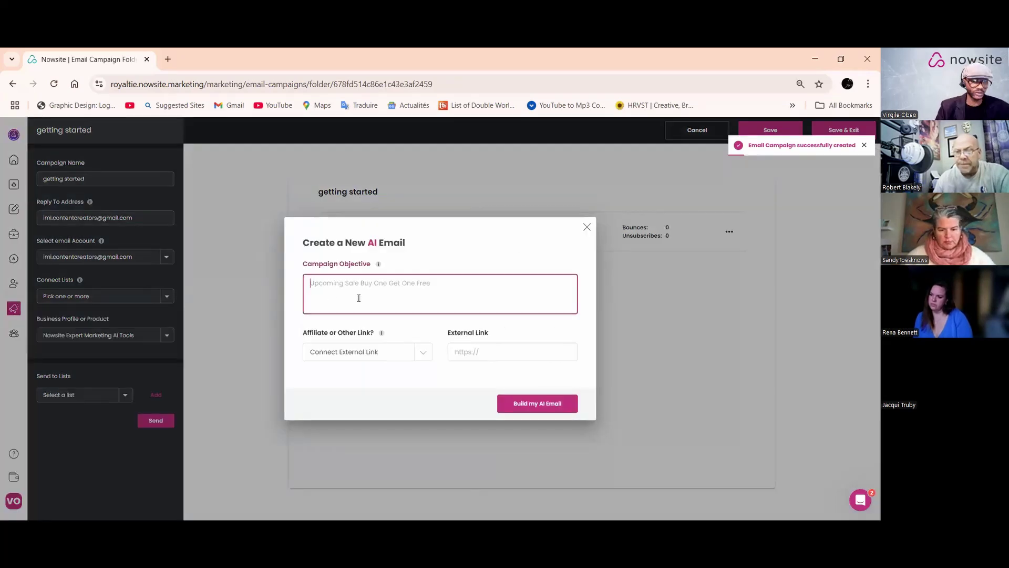
pyautogui.write('d')
pyautogui.write('ay ')
pyautogui.write('1')
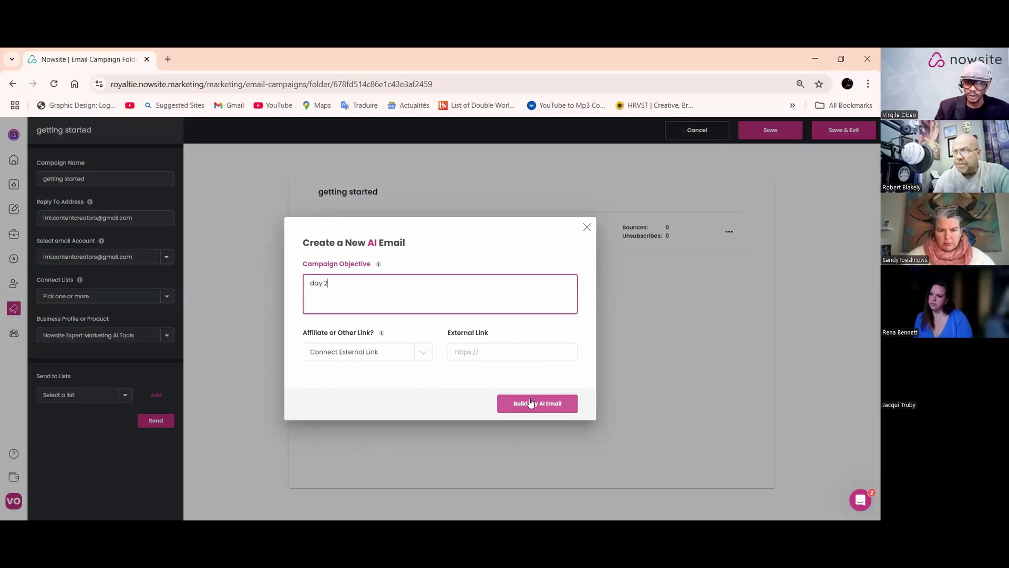
pyautogui.click(530, 403)
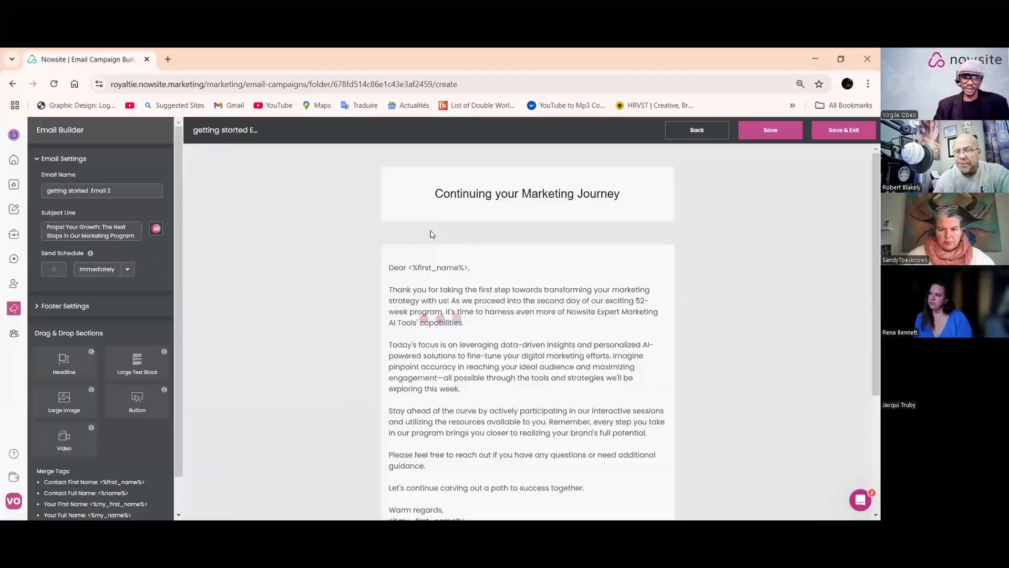
# - Save the generated day 2 email and return to the campaign overview
pyautogui.click(688, 134)
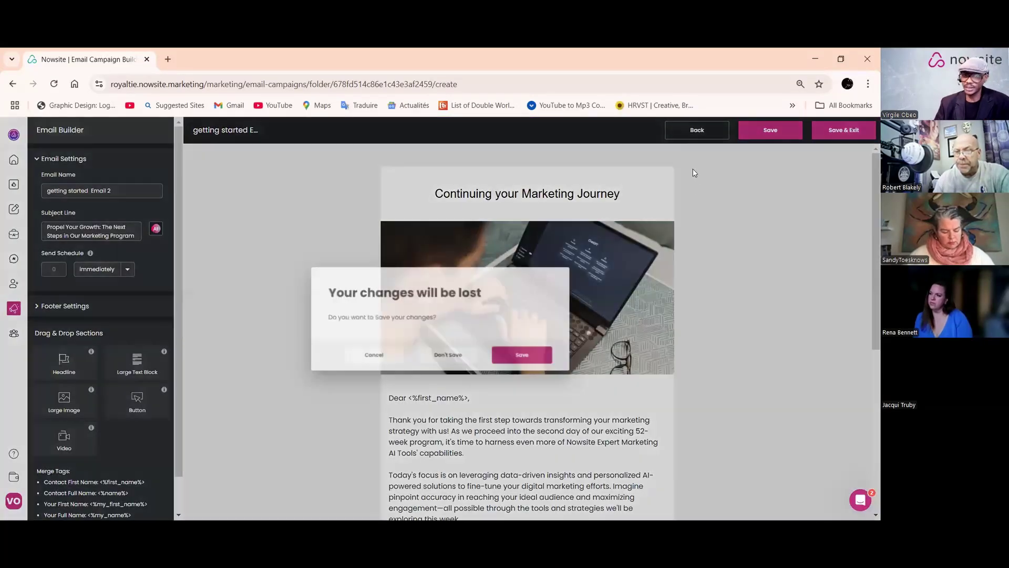
pyautogui.click(510, 359)
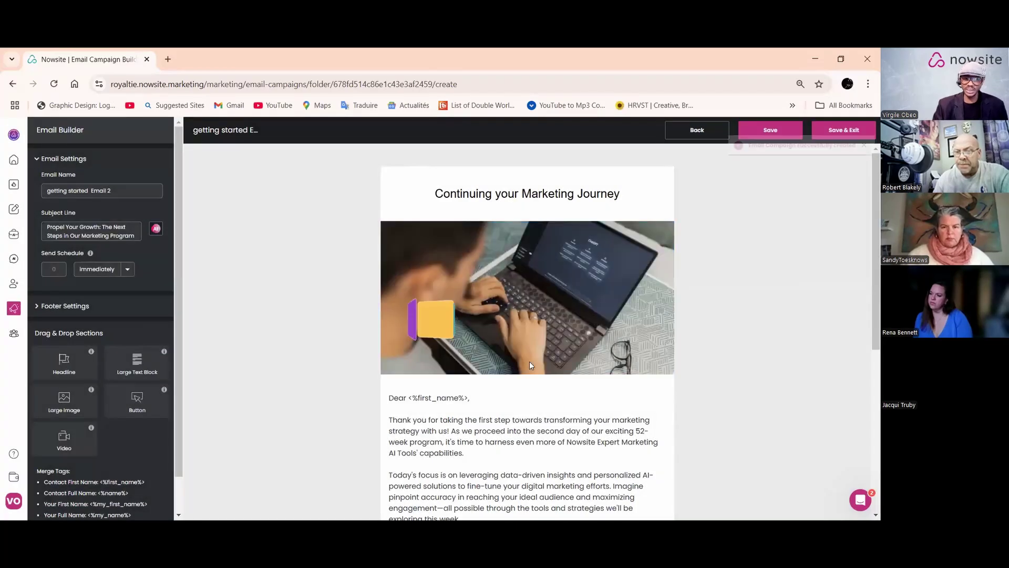
pyautogui.click(689, 134)
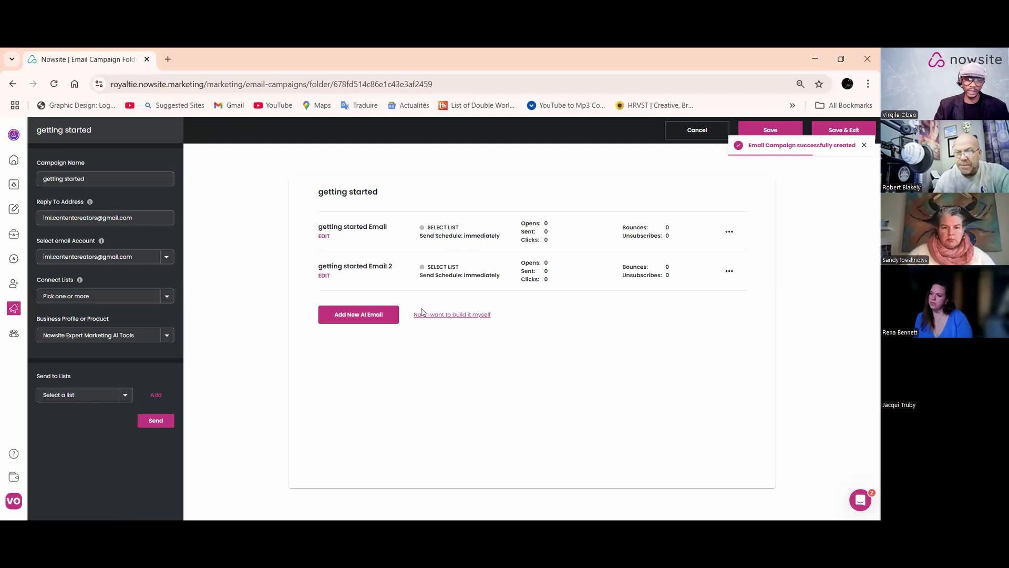
# - Set the send schedule of getting started Email 2 to 1 day and save the email
pyautogui.click(361, 269)
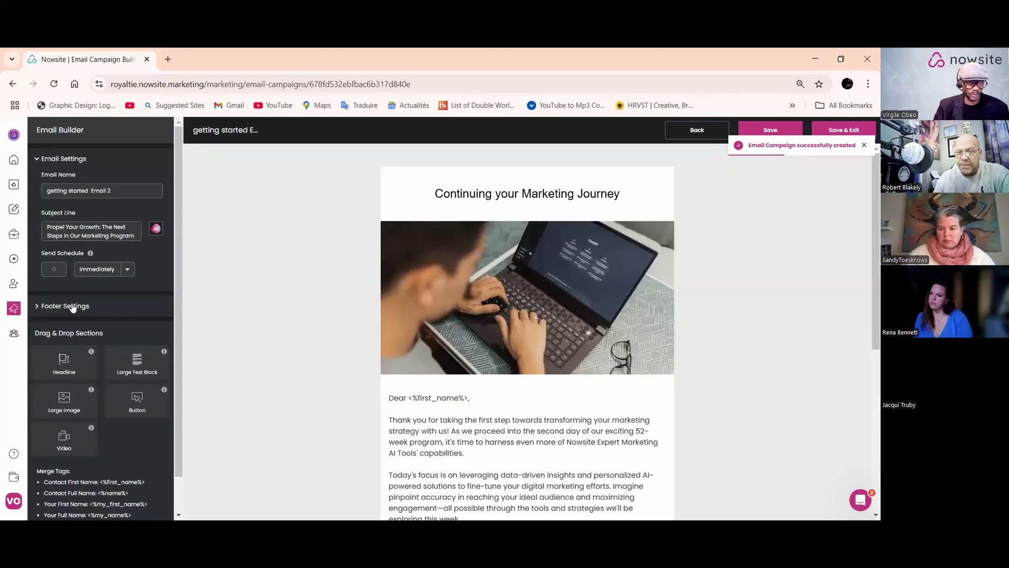
pyautogui.click(125, 271)
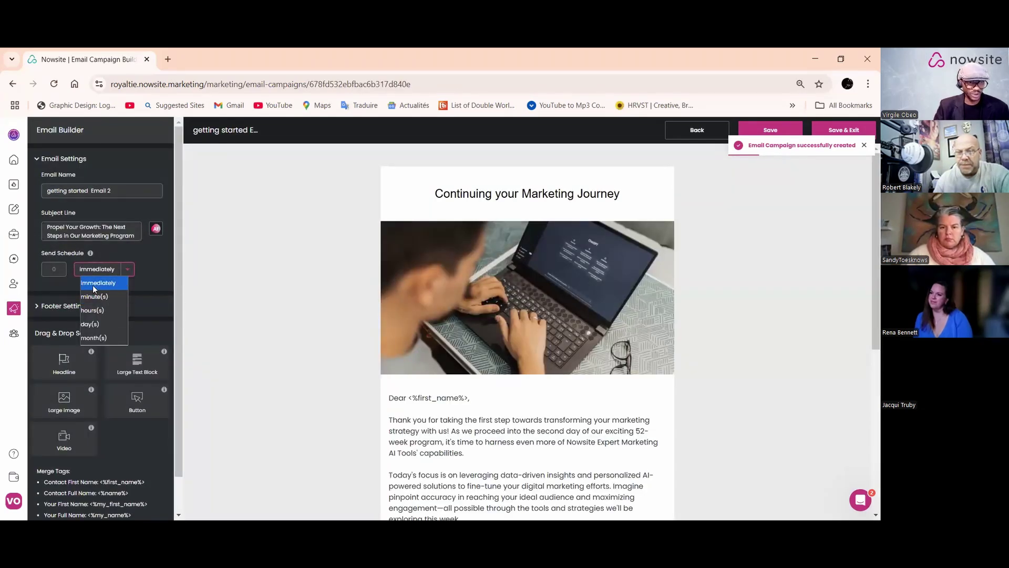
pyautogui.click(99, 323)
pyautogui.click(57, 271)
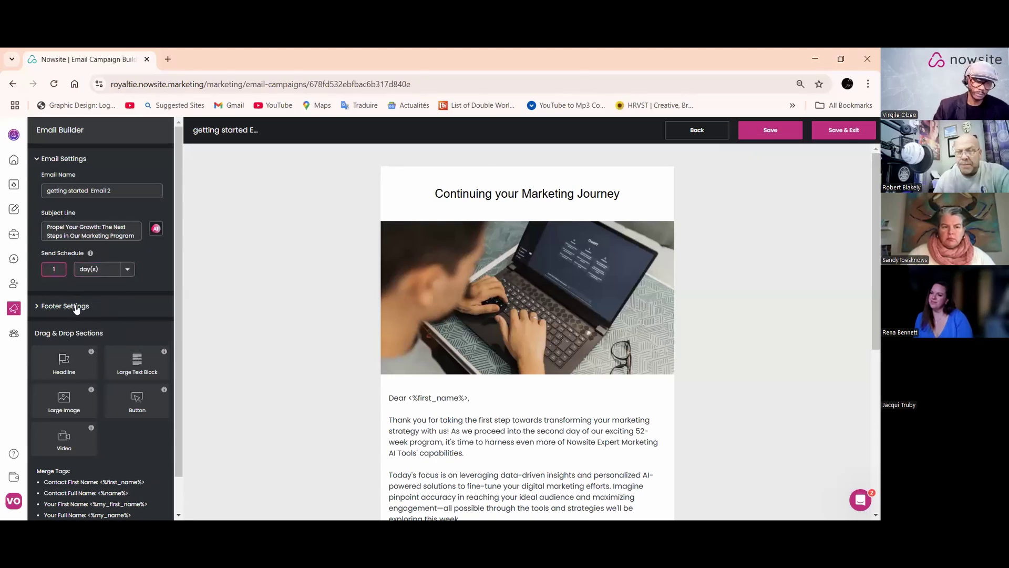
pyautogui.click(774, 132)
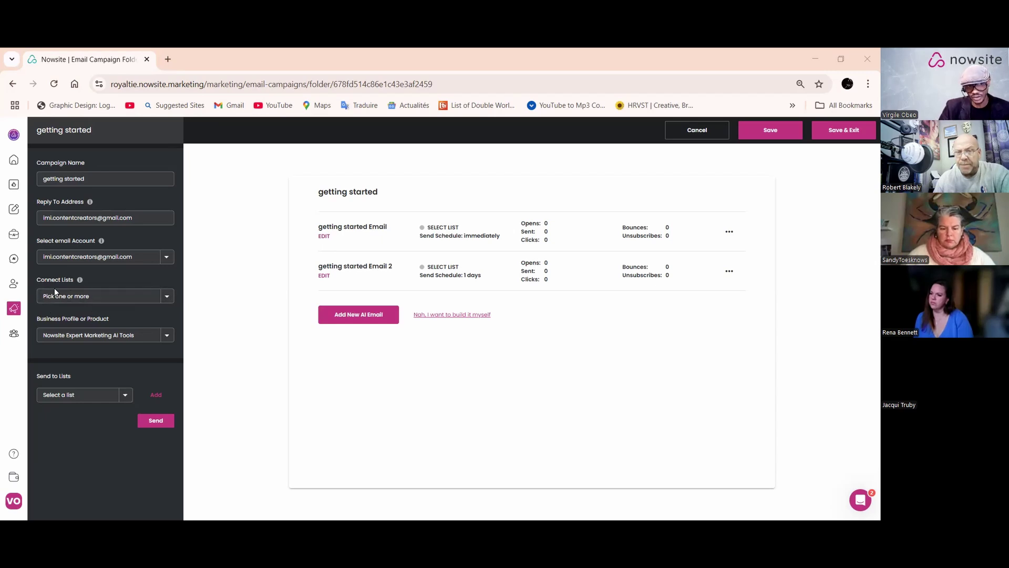
# - Check which contact lists can be connected or sent to, and save and exit the campaign without picking one
pyautogui.click(165, 298)
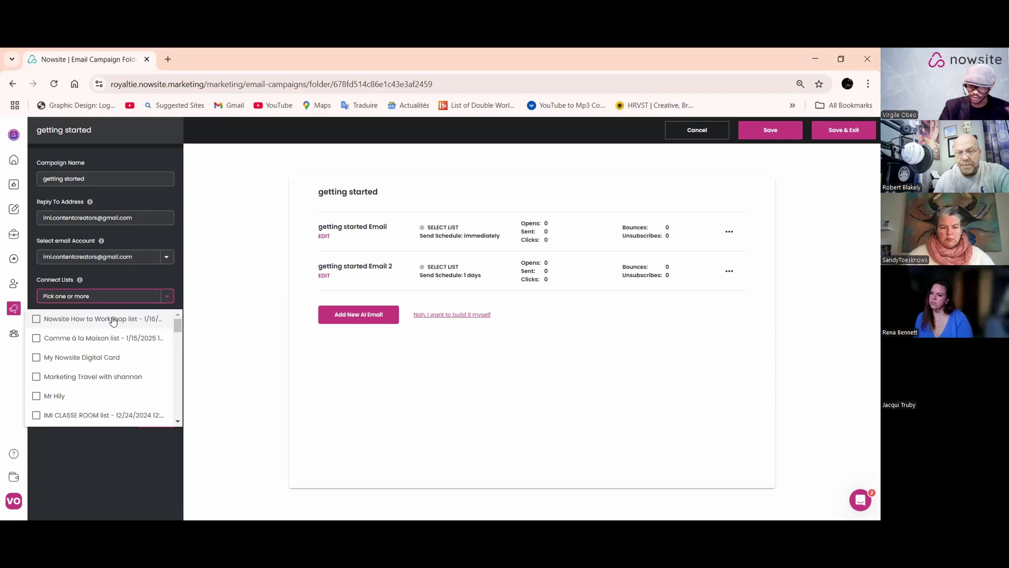
pyautogui.click(140, 278)
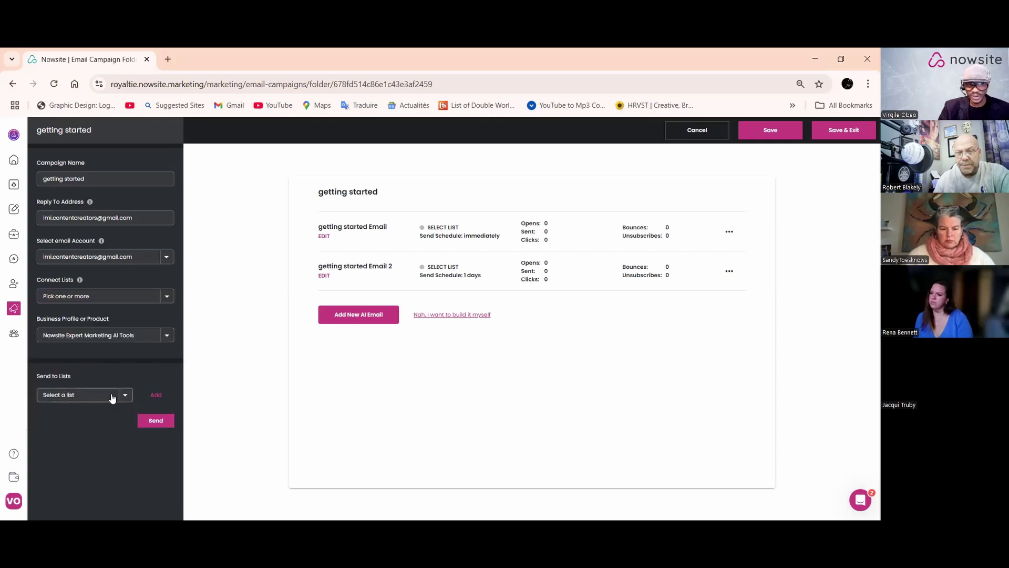
pyautogui.click(126, 400)
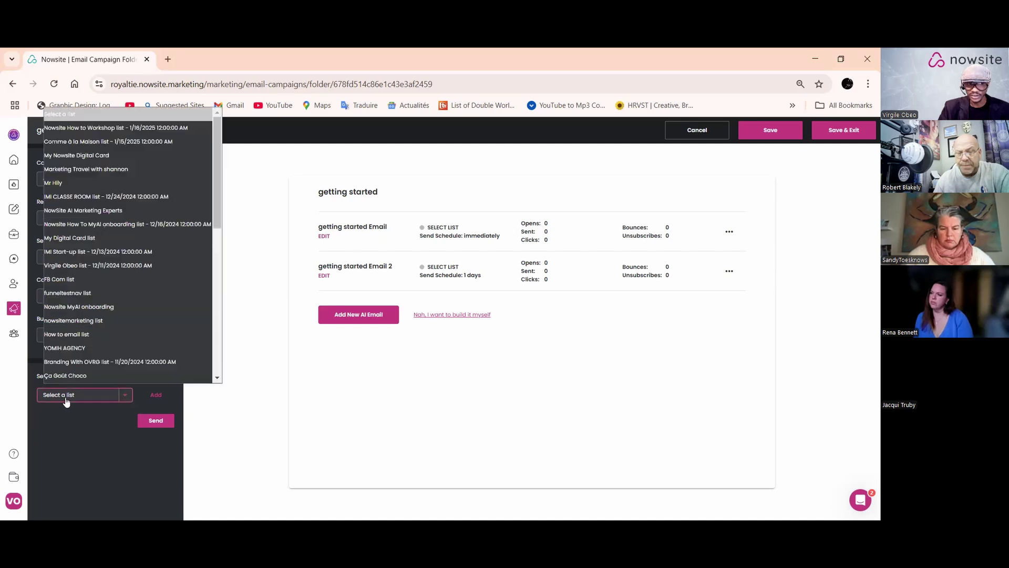
pyautogui.click(90, 448)
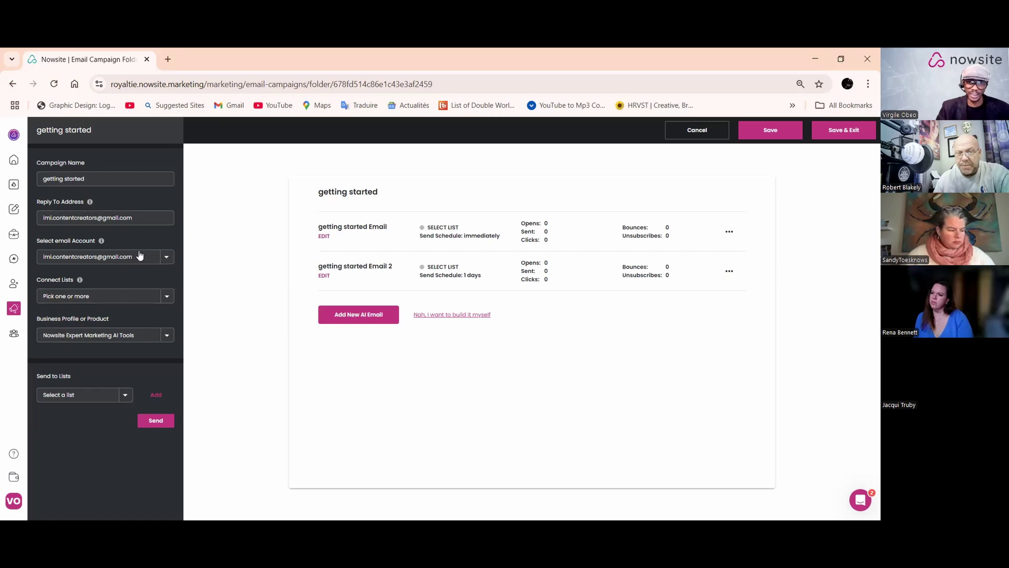
pyautogui.click(829, 135)
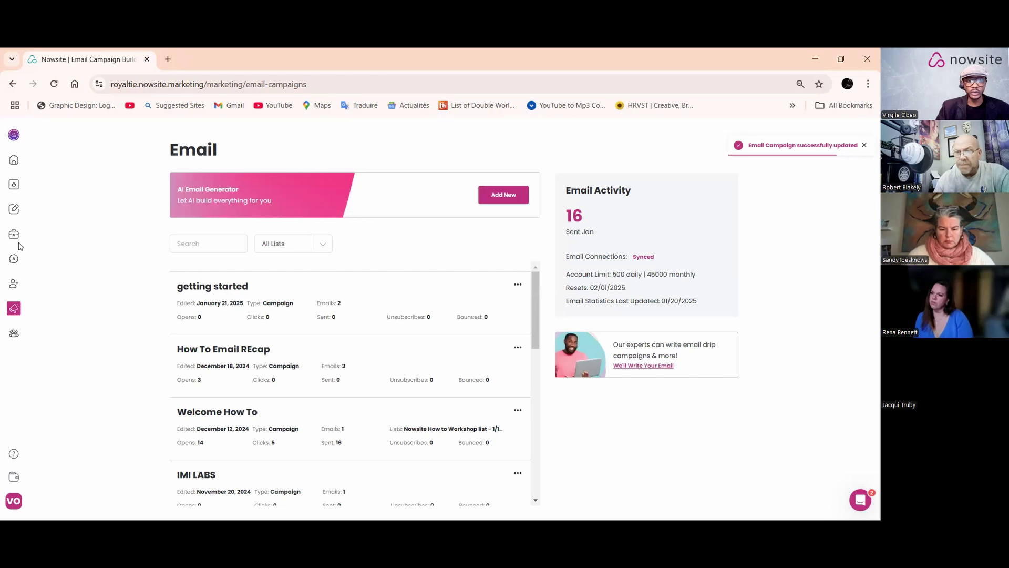
# - Open the contact list "Nowsite How to Workshop list" dated 1/16/2025 to view its contacts
pyautogui.moveTo(15, 241)
pyautogui.moveTo(15, 286)
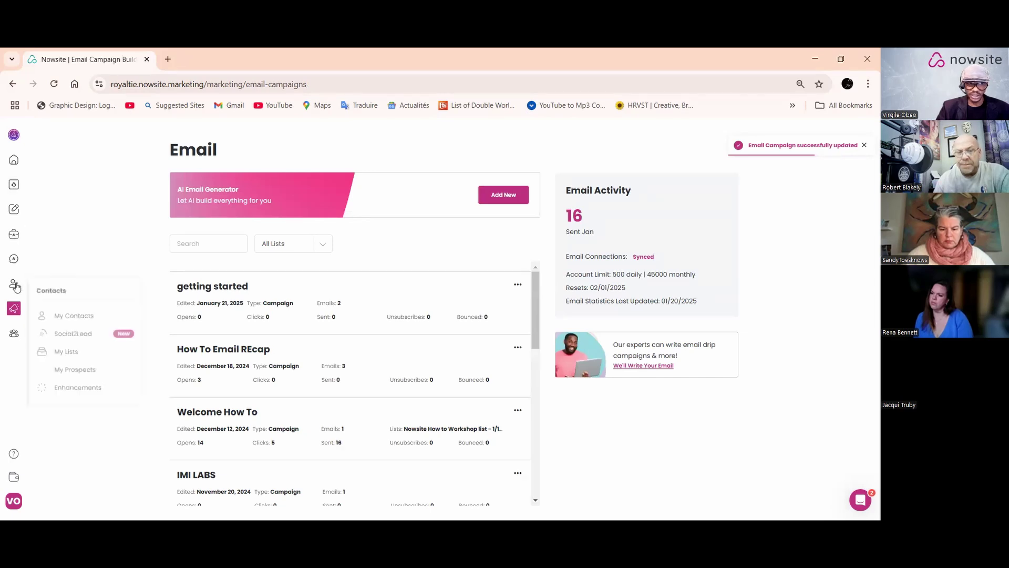
pyautogui.click(65, 351)
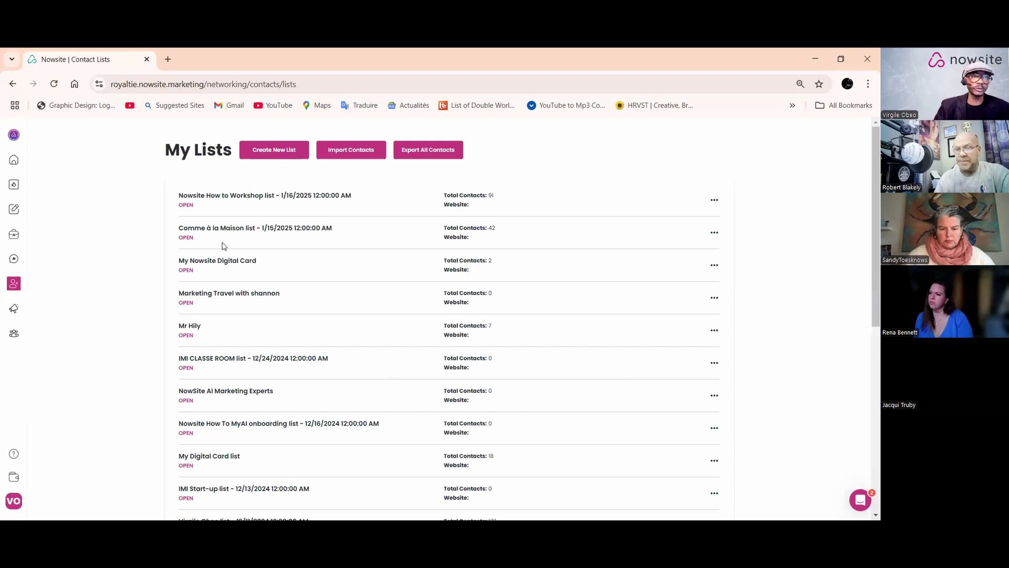
pyautogui.click(184, 207)
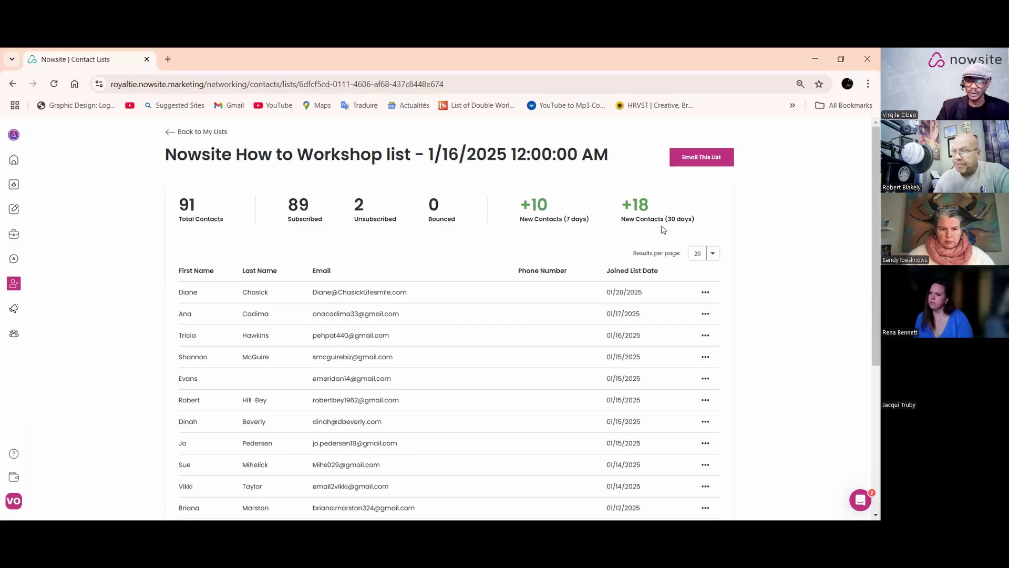
# - Check how the individual getting started emails can be selected for sending to this contact list, and leave without sending
pyautogui.click(702, 160)
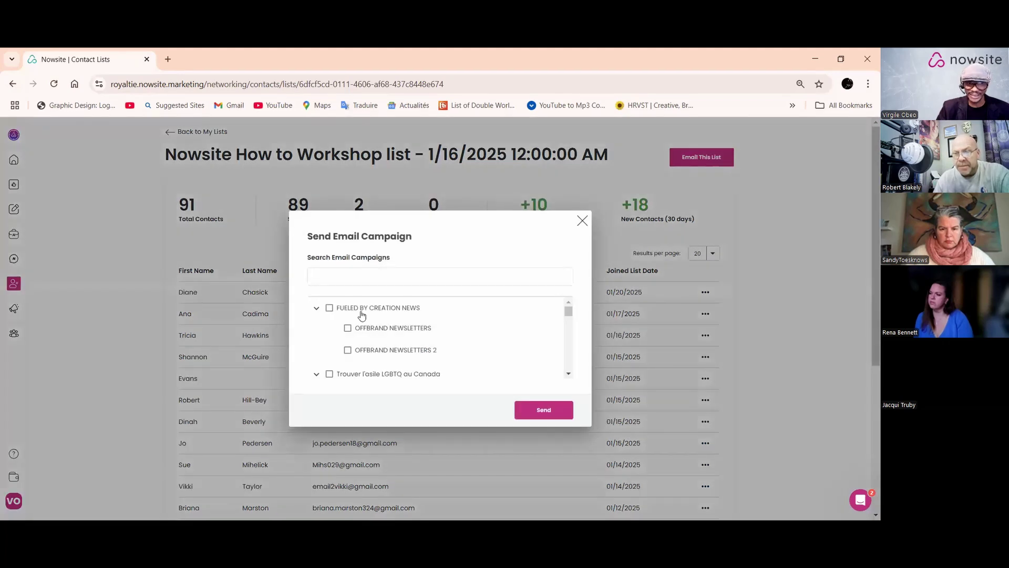
pyautogui.scroll(-1, 361, 320)
pyautogui.scroll(-10, 363, 331)
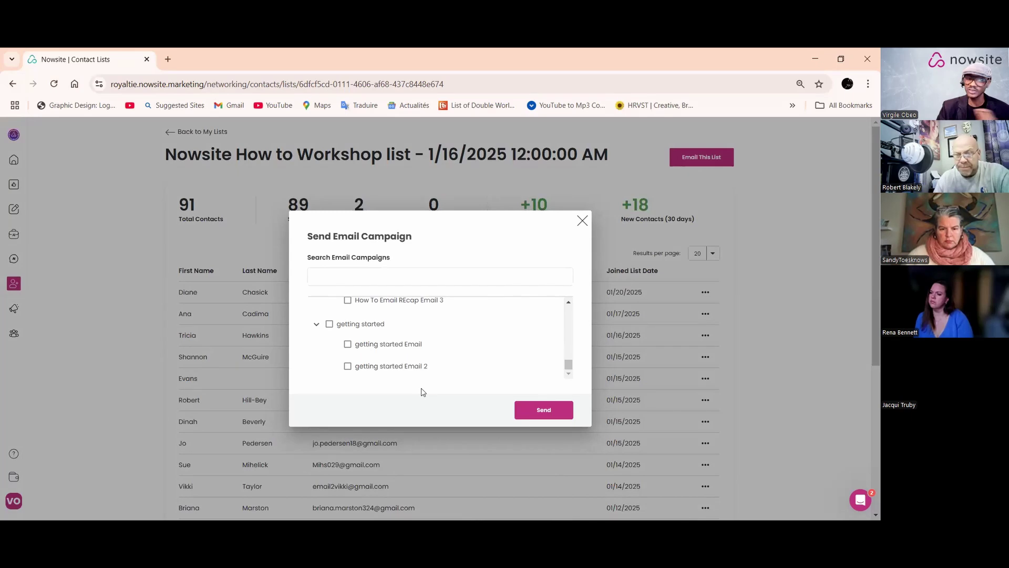
pyautogui.click(348, 346)
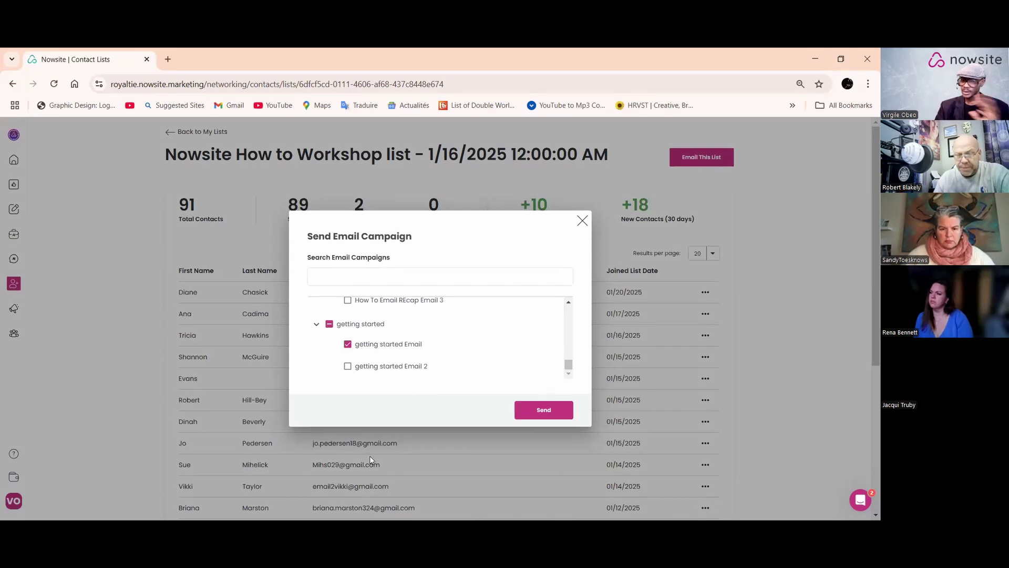
pyautogui.click(348, 345)
pyautogui.click(348, 367)
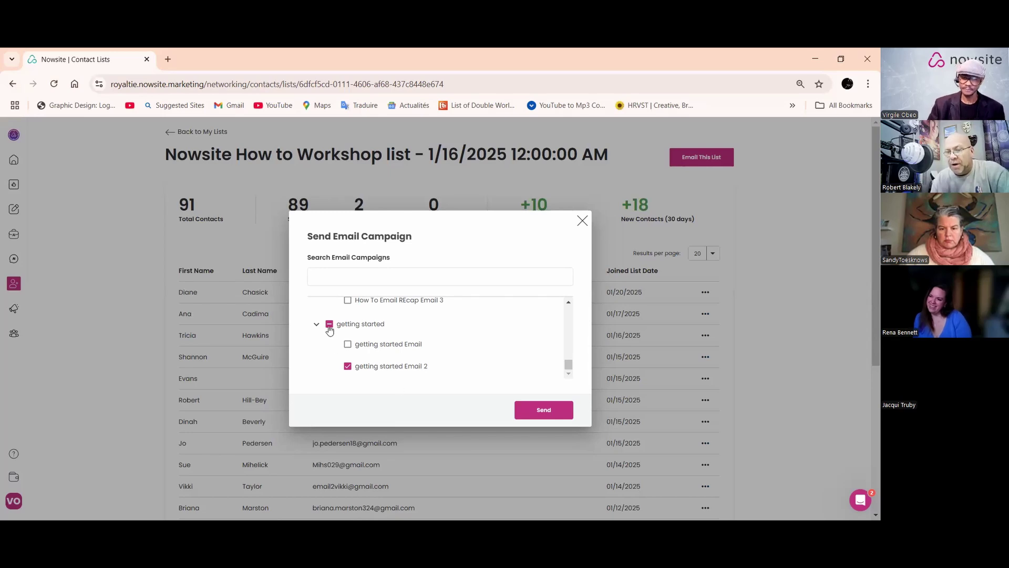
pyautogui.click(581, 224)
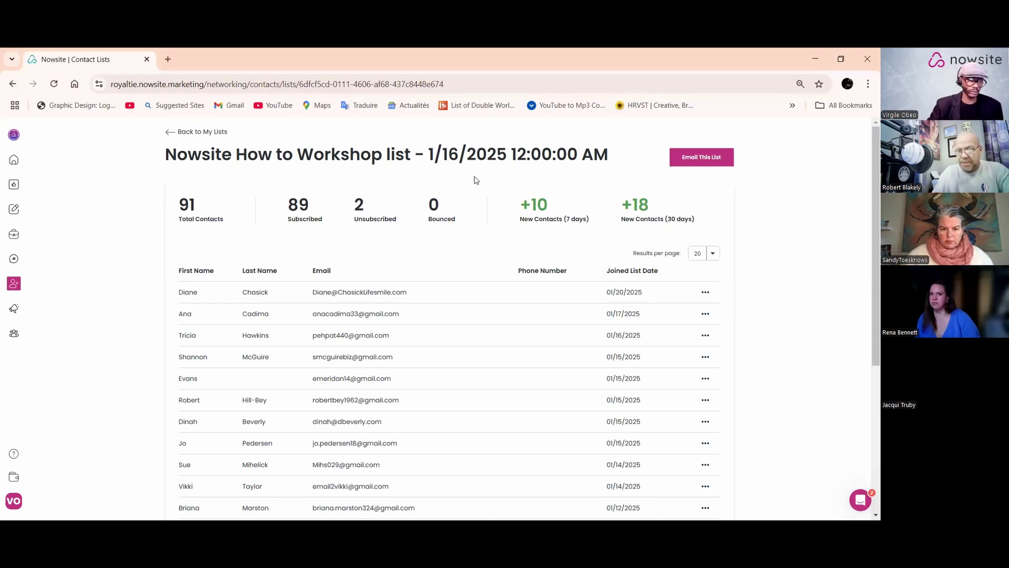
# - Look over the email campaigns and Social2Lead, and reopen the contact list "Nowsite How to Workshop list" dated 1/16/2025
pyautogui.moveTo(20, 315)
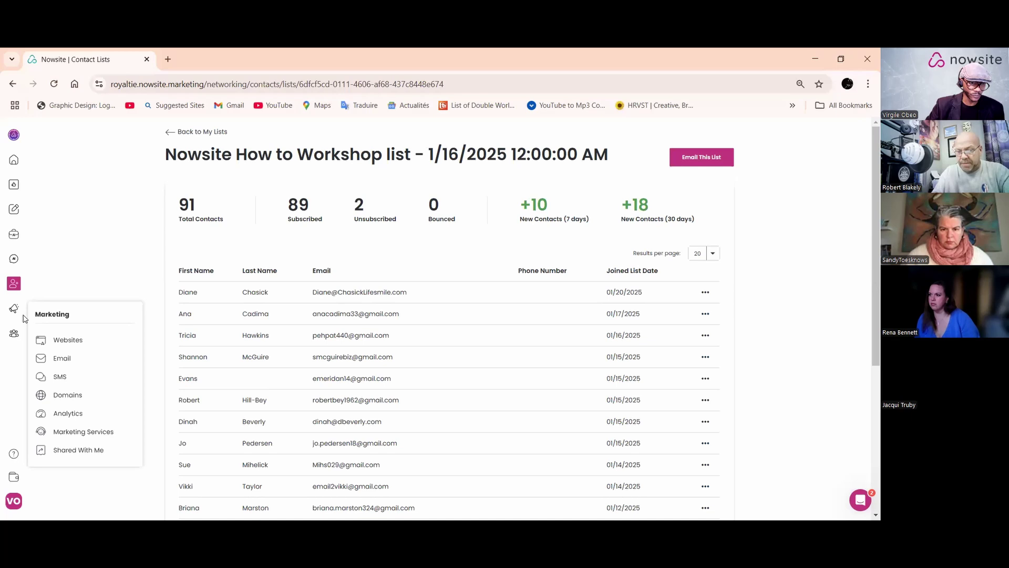
pyautogui.click(62, 358)
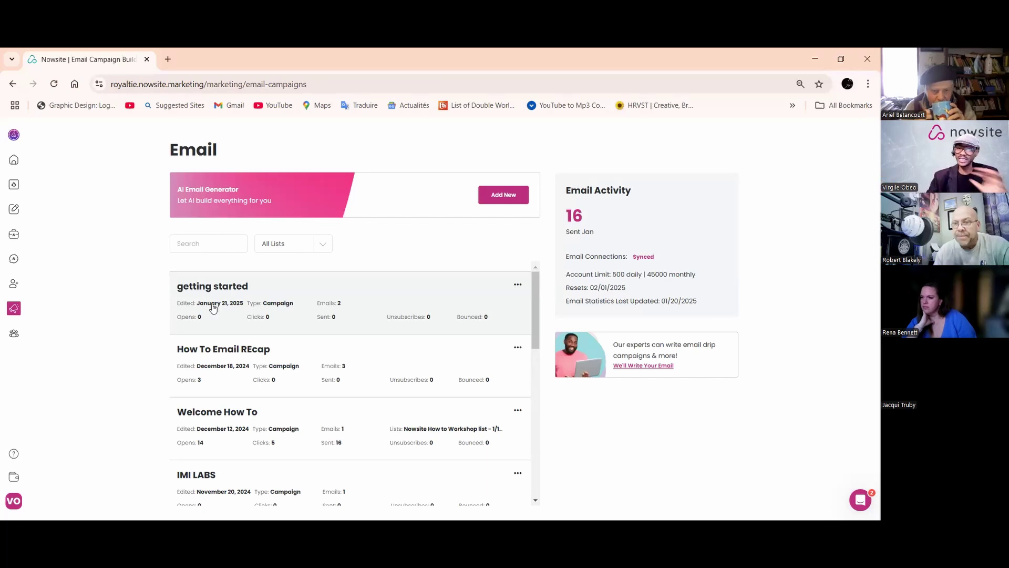
pyautogui.moveTo(19, 293)
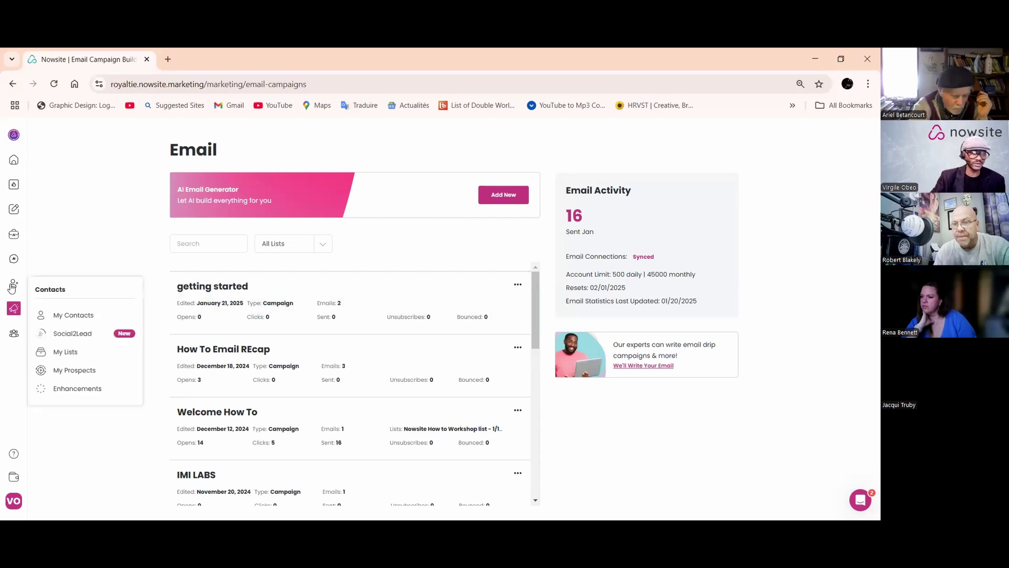
pyautogui.click(72, 334)
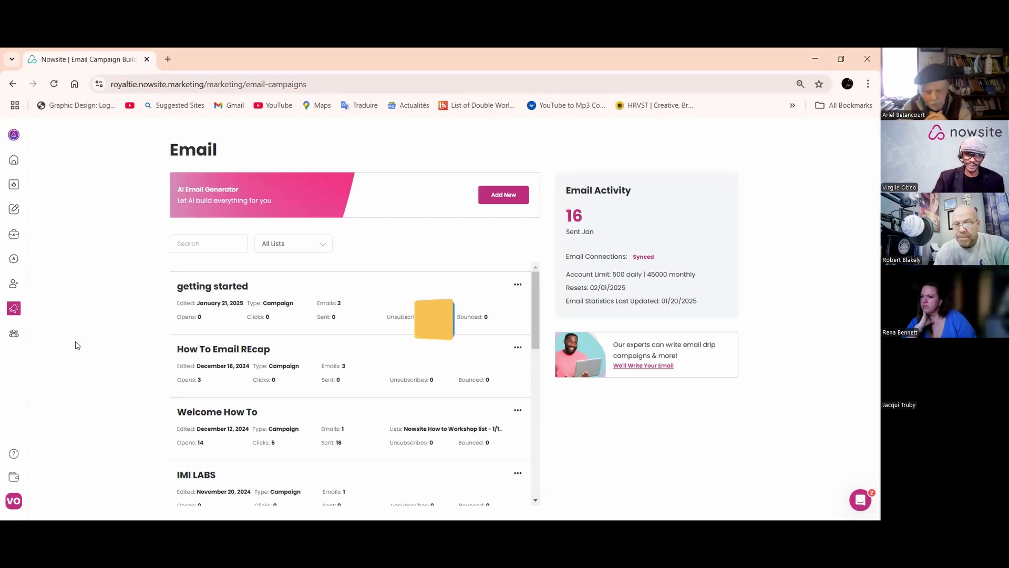
pyautogui.moveTo(20, 288)
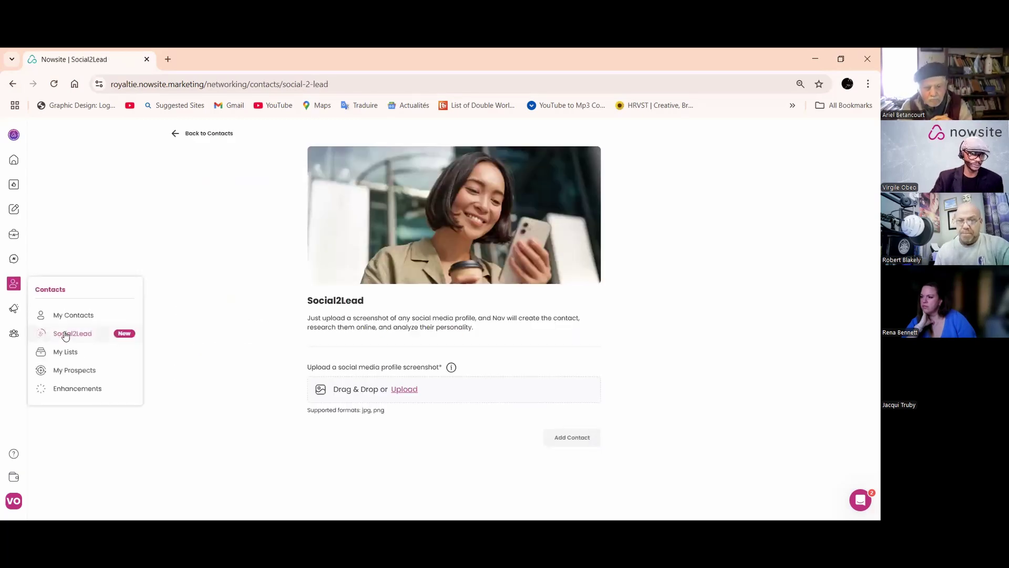
pyautogui.click(73, 357)
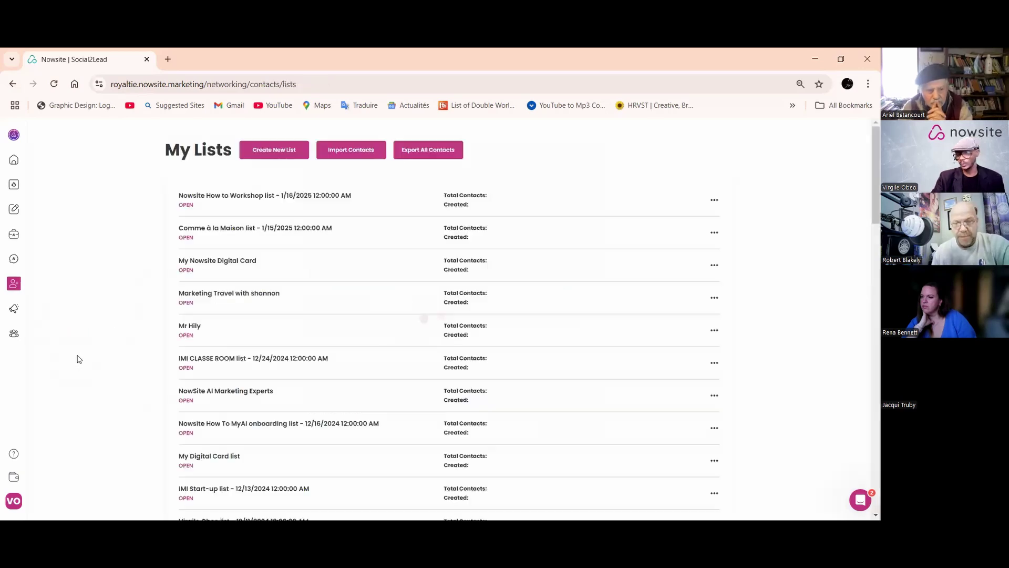
pyautogui.click(229, 206)
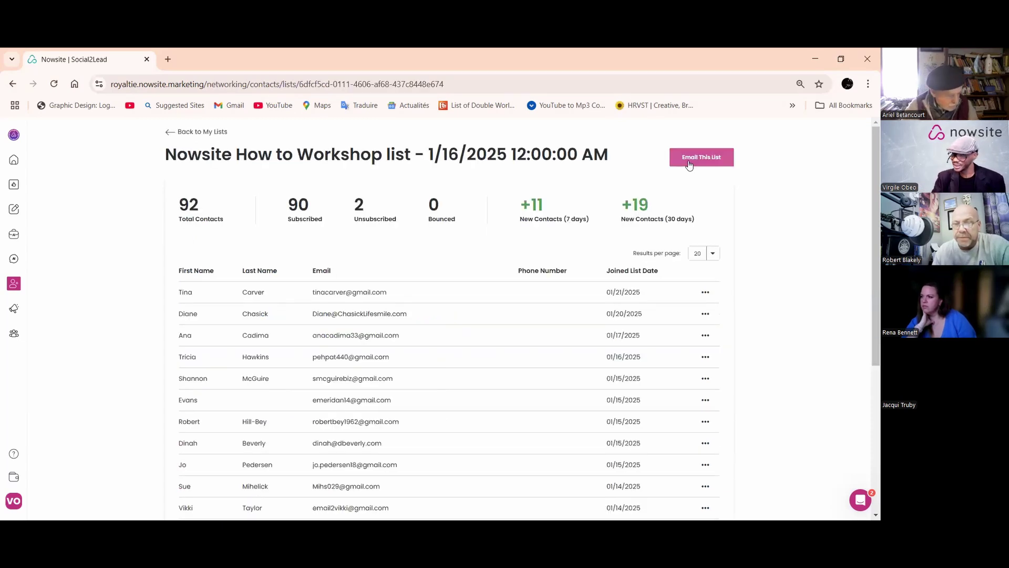
# - Check how the whole FUELED BY CREATION NEWS campaign can be selected for this list, clear the selection and leave without sending
pyautogui.click(688, 165)
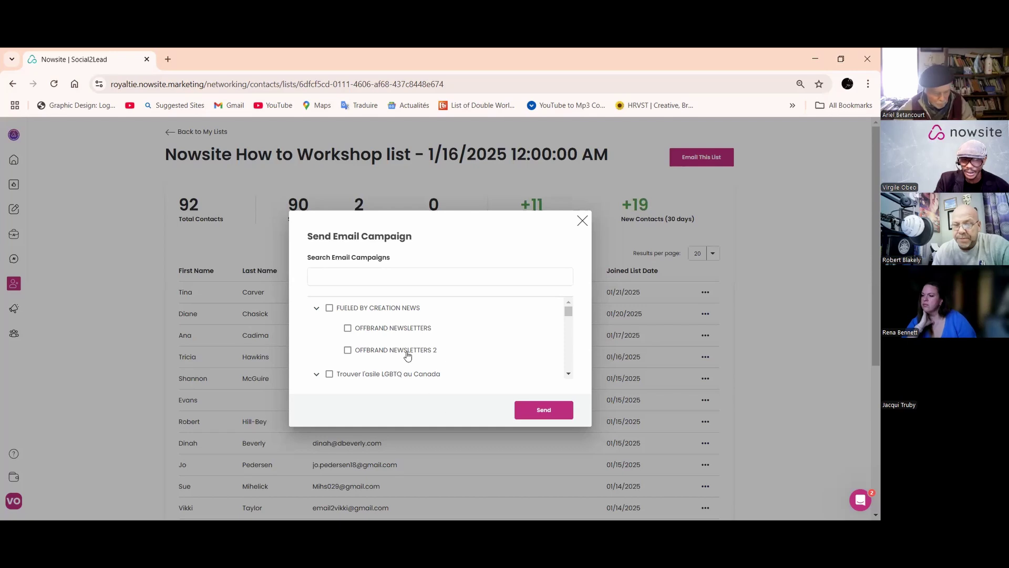
pyautogui.click(330, 309)
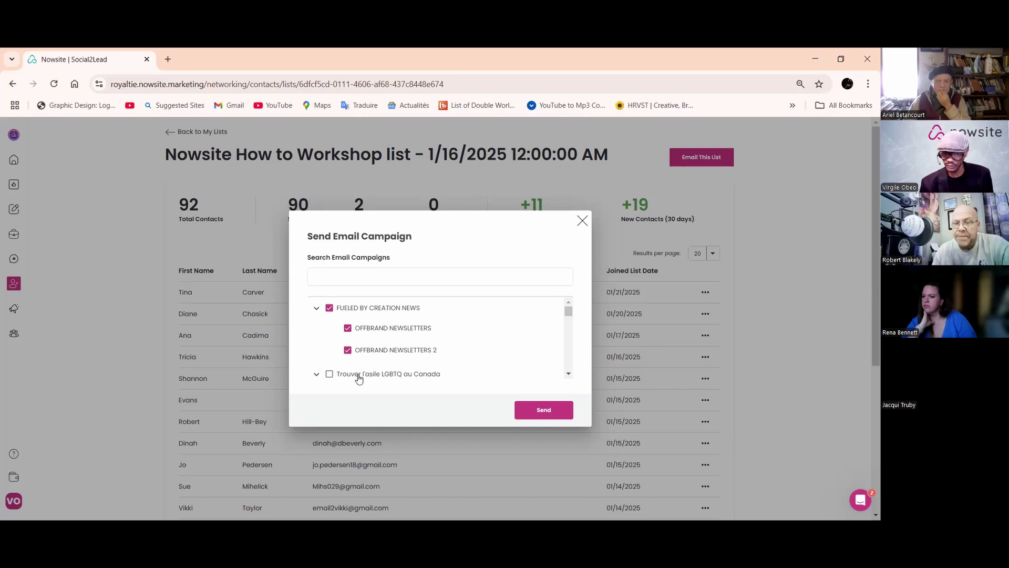
pyautogui.click(330, 312)
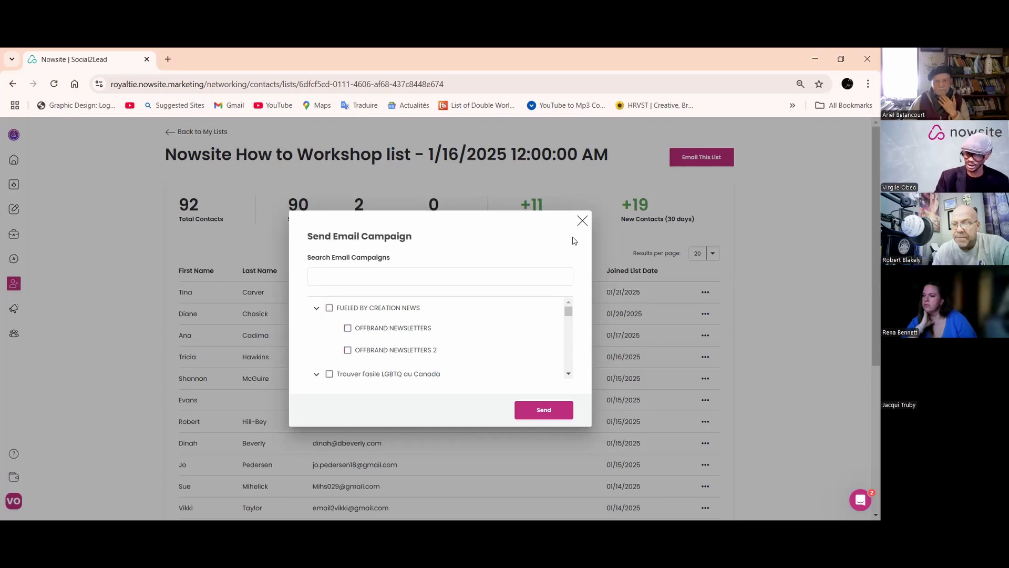
pyautogui.click(582, 221)
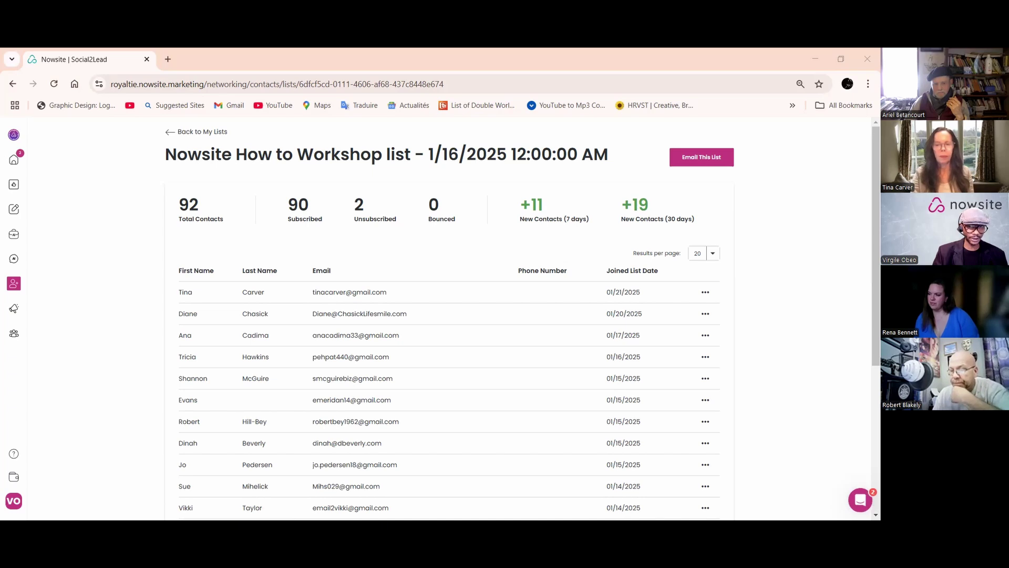
# - Check the conversations in the support chat and close the chat
pyautogui.click(860, 500)
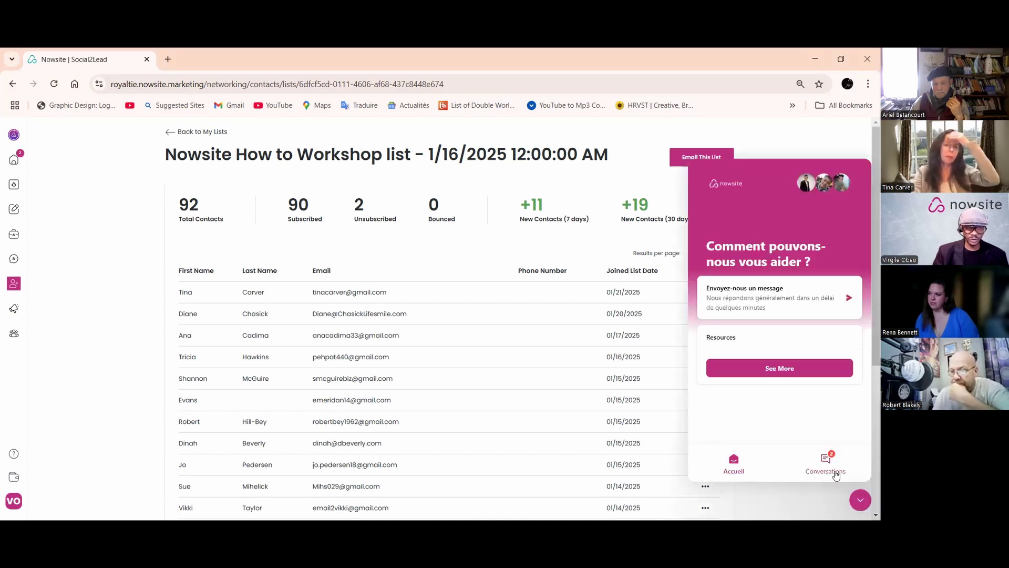
pyautogui.click(827, 473)
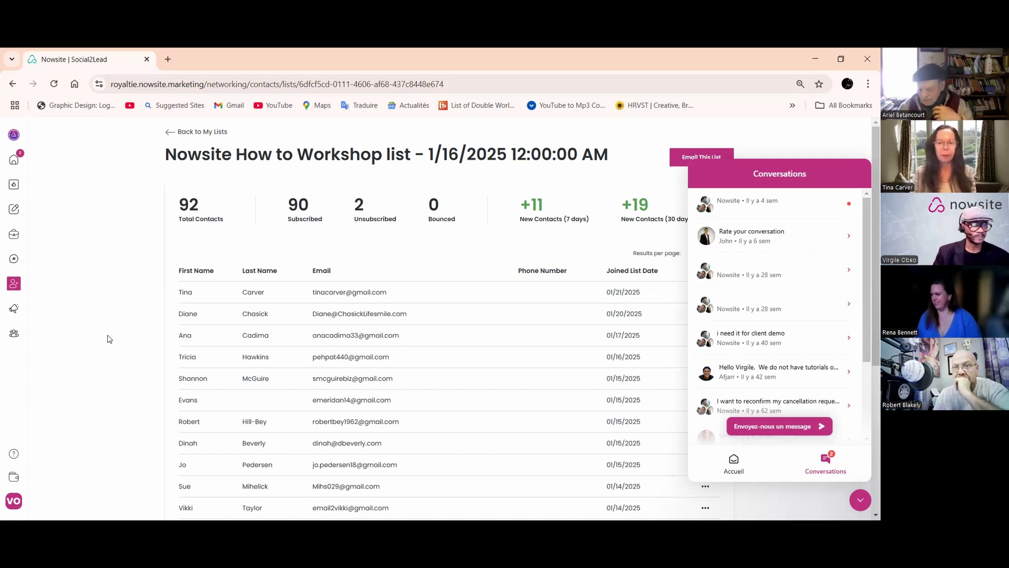
pyautogui.click(861, 501)
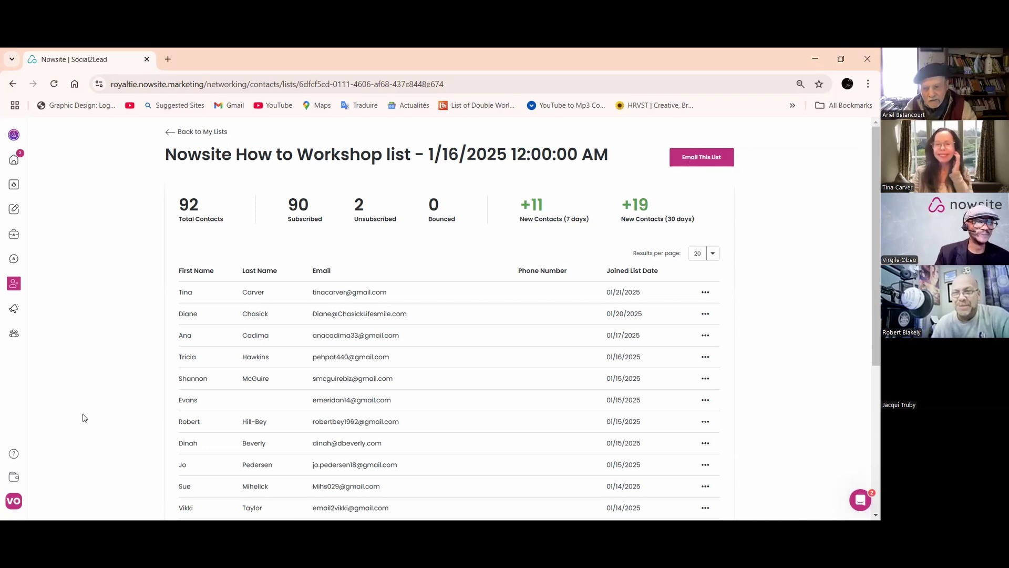
# - Go to the home dashboard and open the list of business or product profiles
pyautogui.click(14, 160)
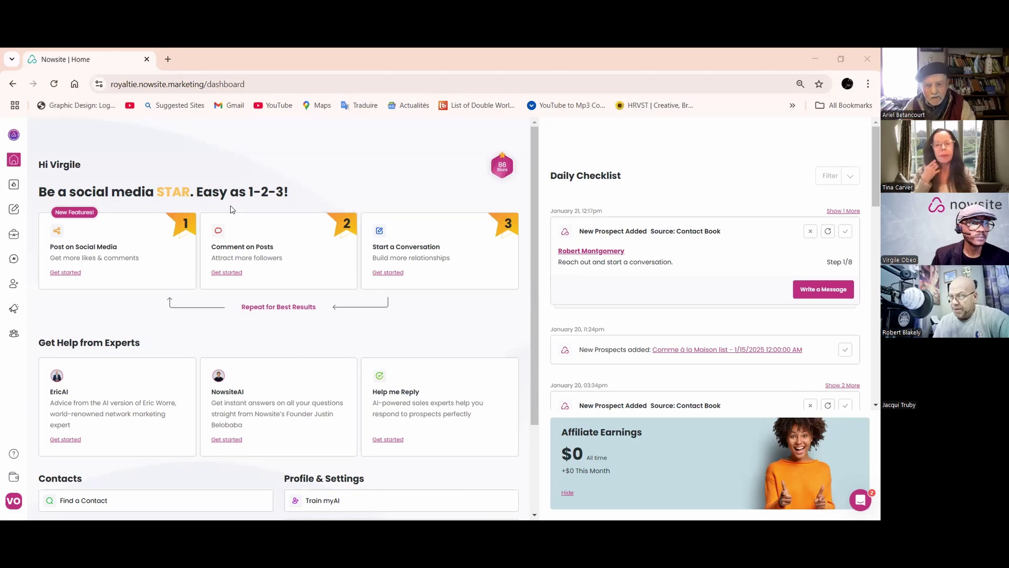
pyautogui.moveTo(17, 238)
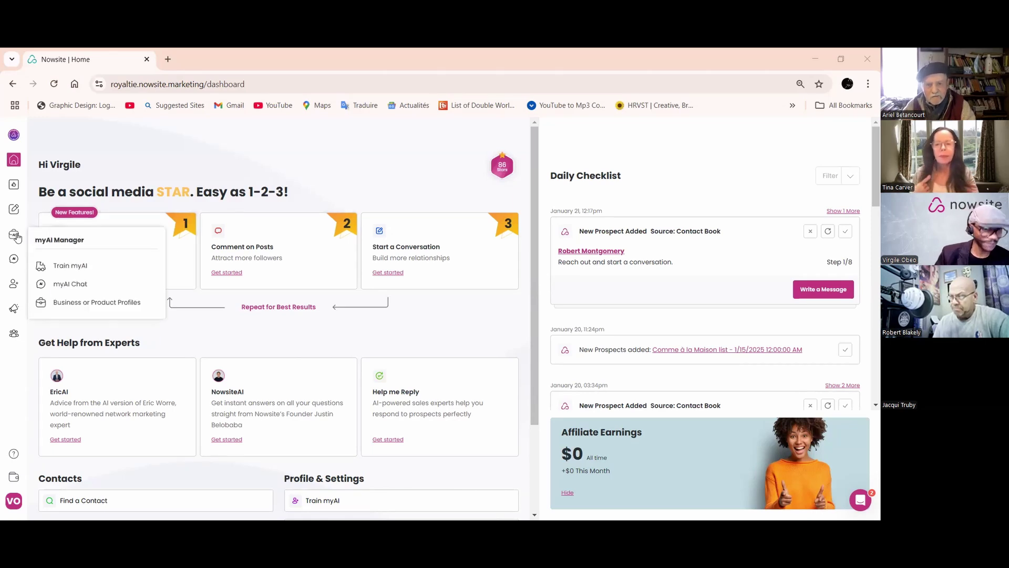
pyautogui.click(94, 302)
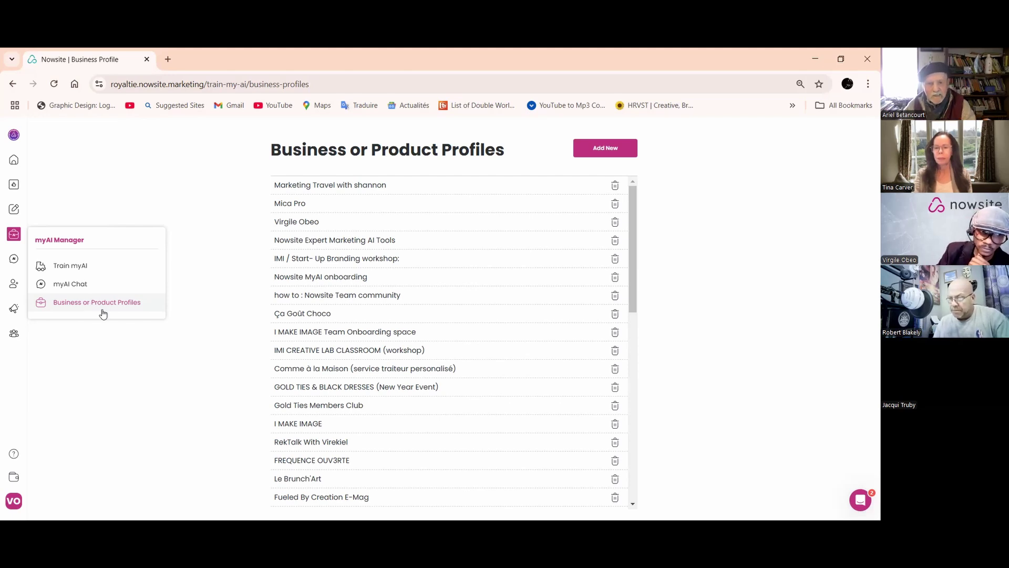
# - View the affiliate program's Get Started page and dashboard, and return to the home dashboard
pyautogui.moveTo(17, 478)
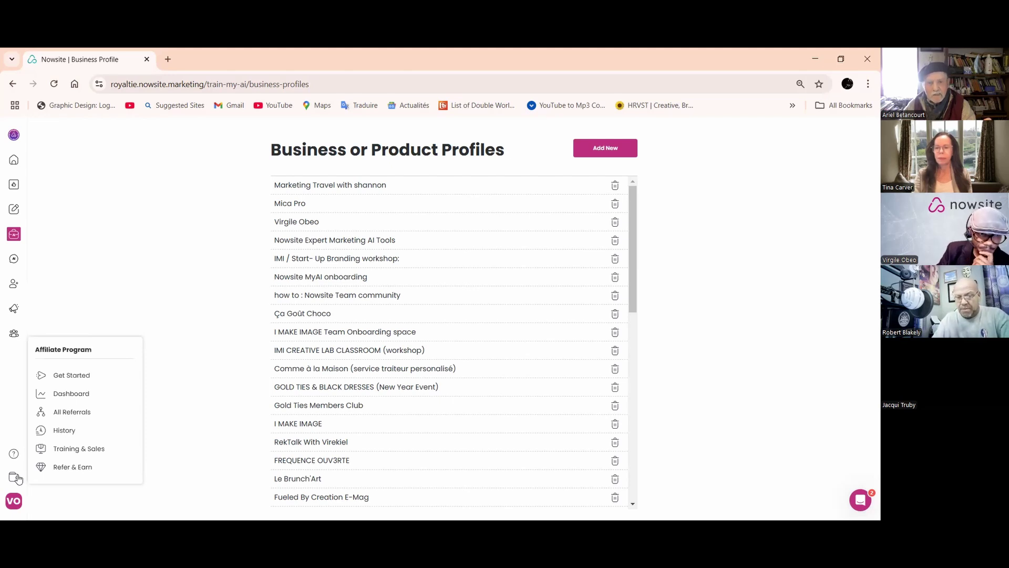
pyautogui.click(77, 375)
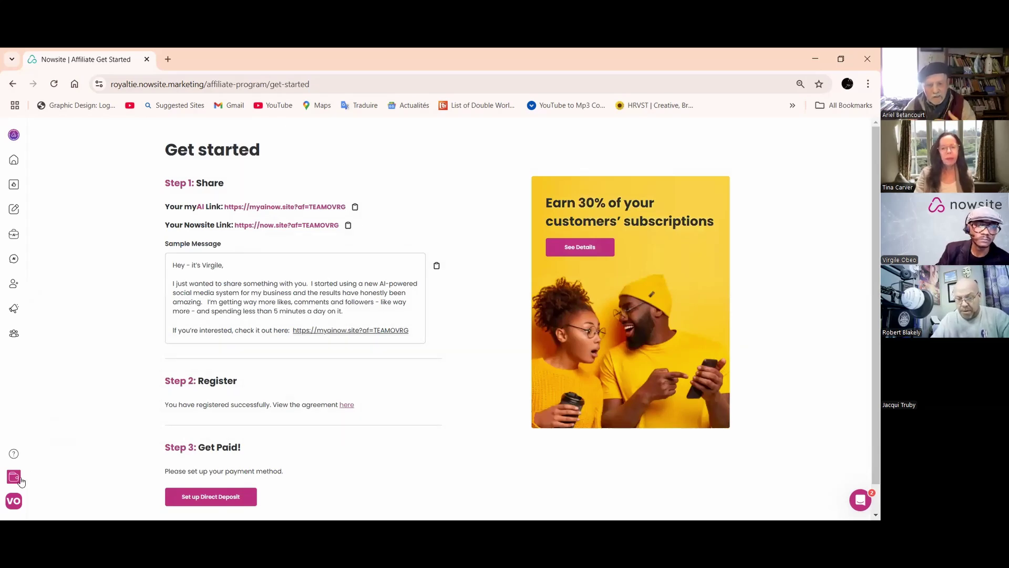
pyautogui.moveTo(21, 482)
pyautogui.click(90, 396)
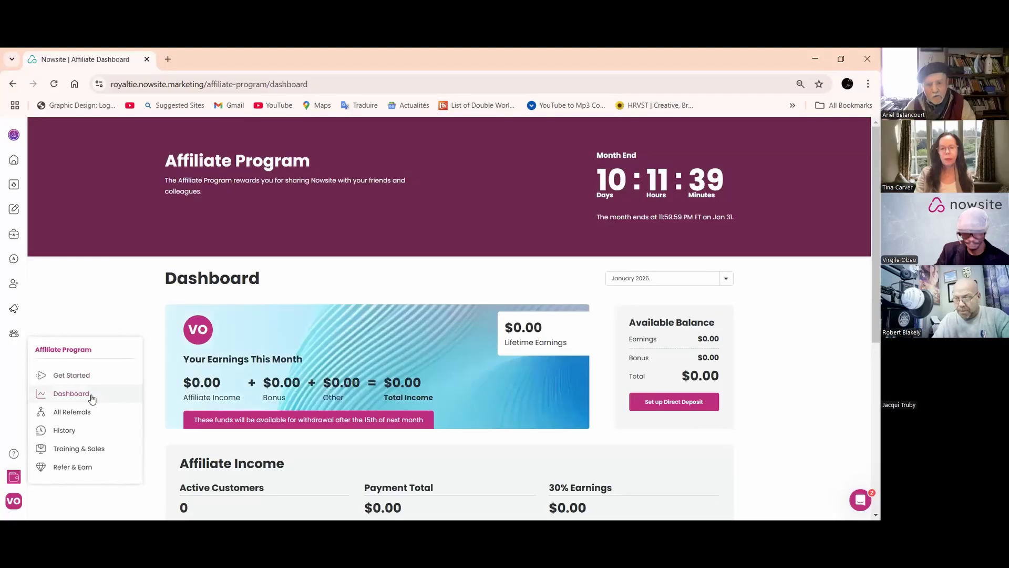
pyautogui.click(13, 163)
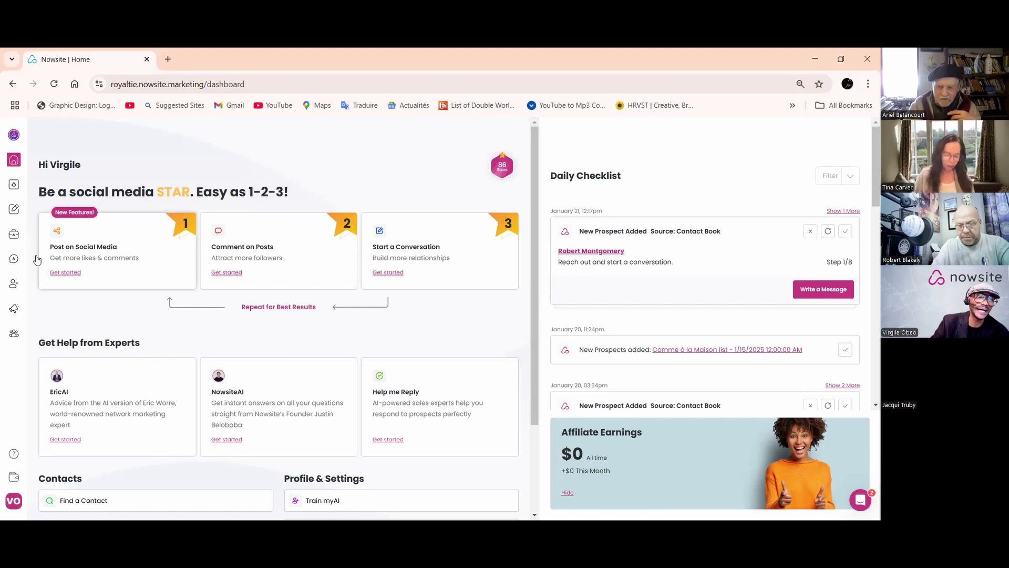
# - Open the first contact in the full contact list and view the message types available for writing to that contact
pyautogui.click(14, 288)
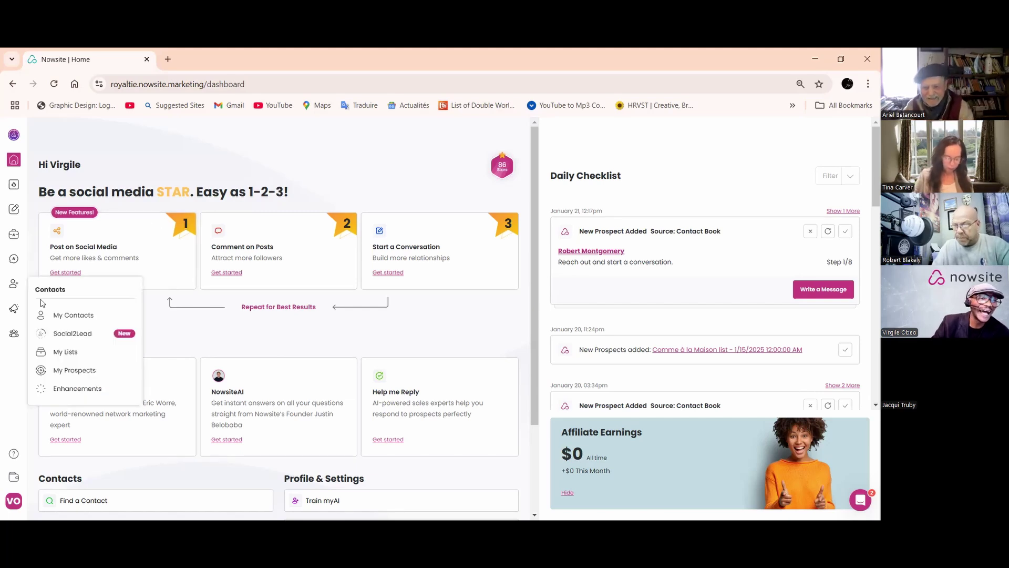
pyautogui.click(69, 315)
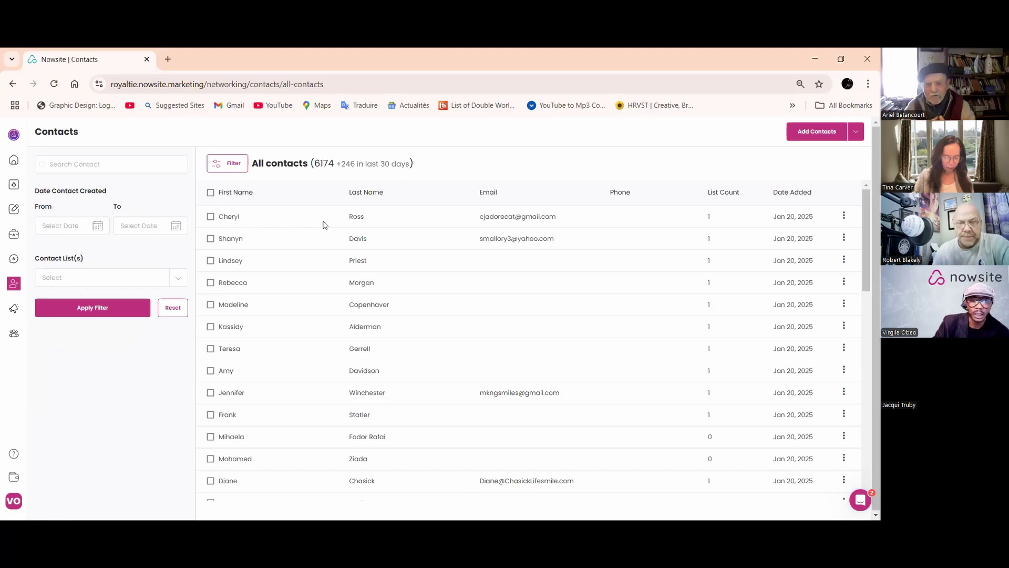
pyautogui.click(314, 221)
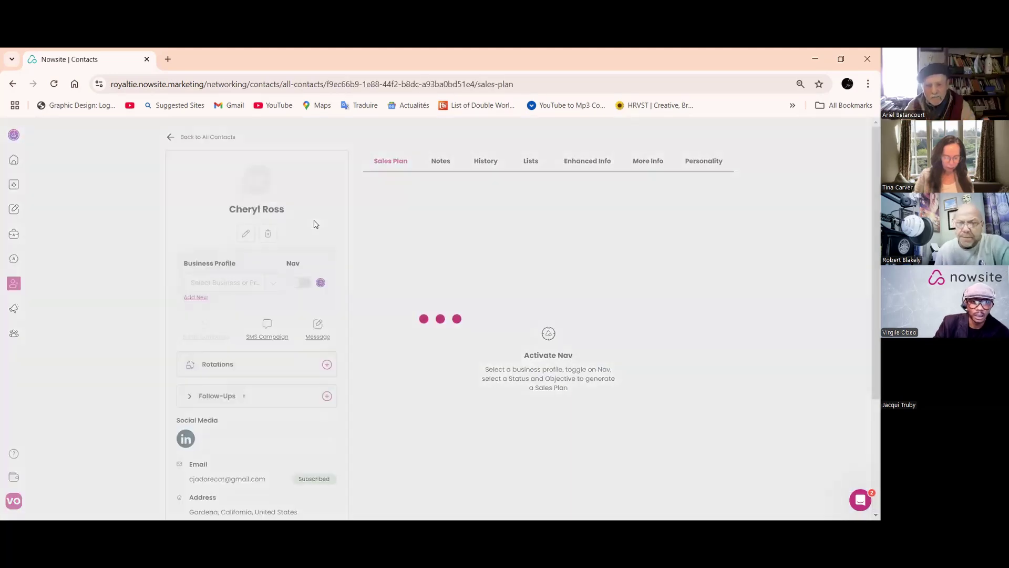
pyautogui.click(319, 341)
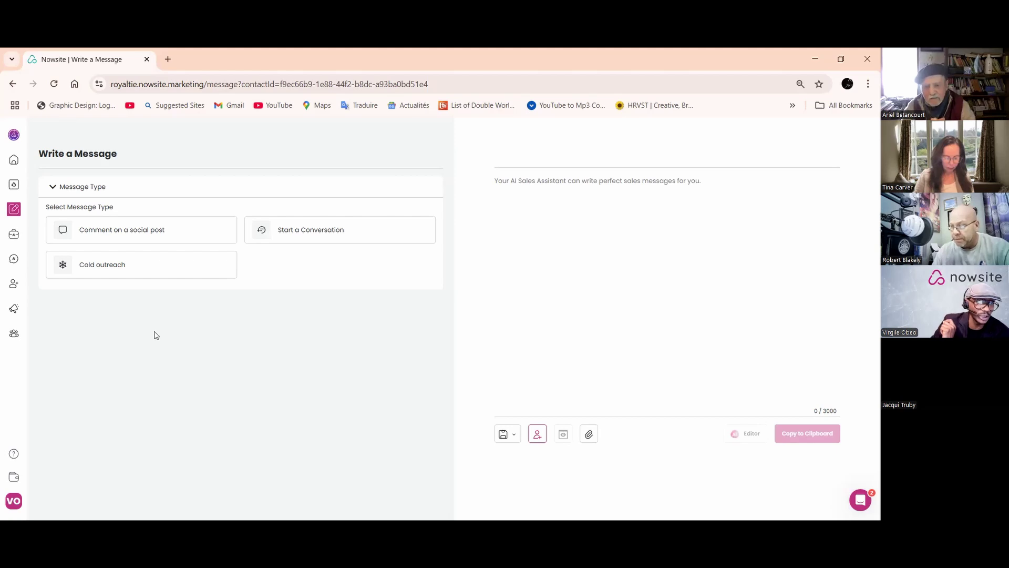
# - Open the first email of the getting started campaign and review its body and image
pyautogui.moveTo(16, 313)
pyautogui.click(64, 361)
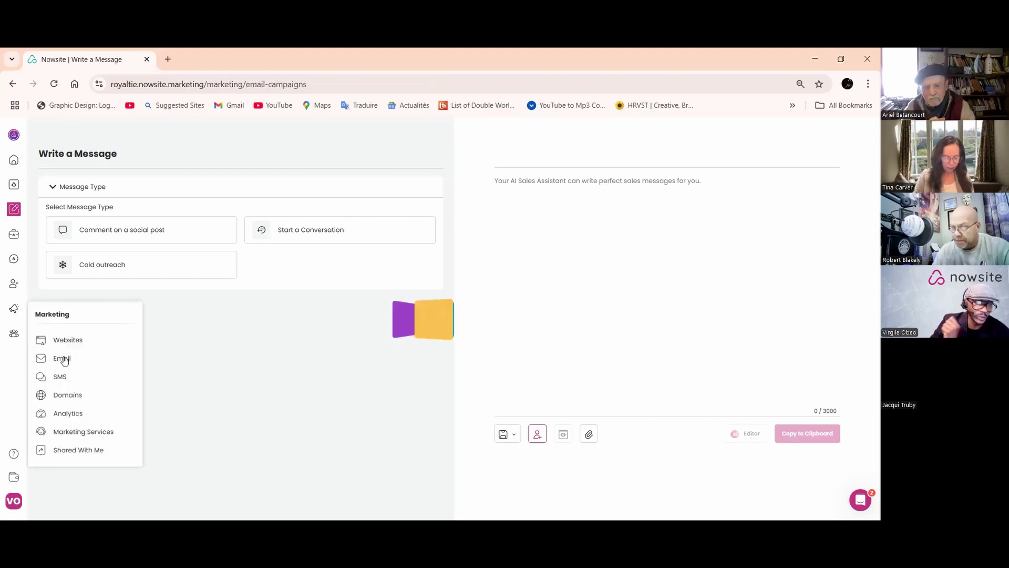
pyautogui.click(257, 315)
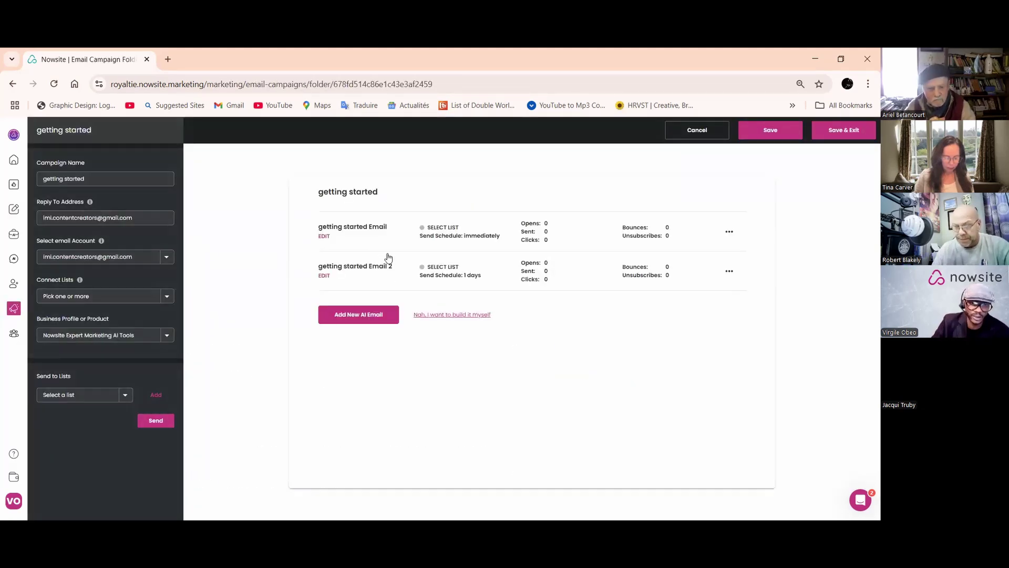
pyautogui.click(371, 234)
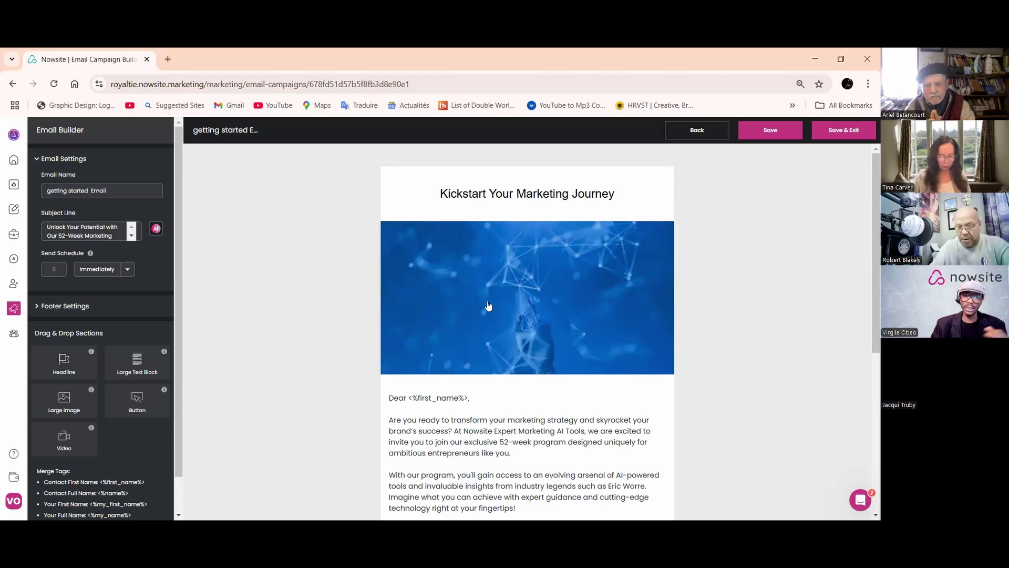
pyautogui.scroll(-3, 500, 367)
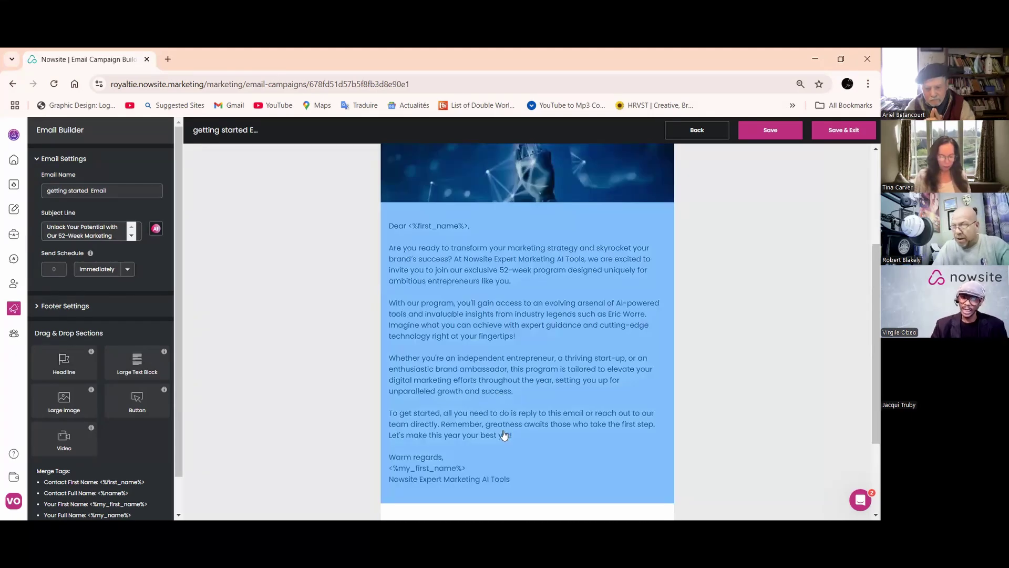
pyautogui.scroll(2, 473, 410)
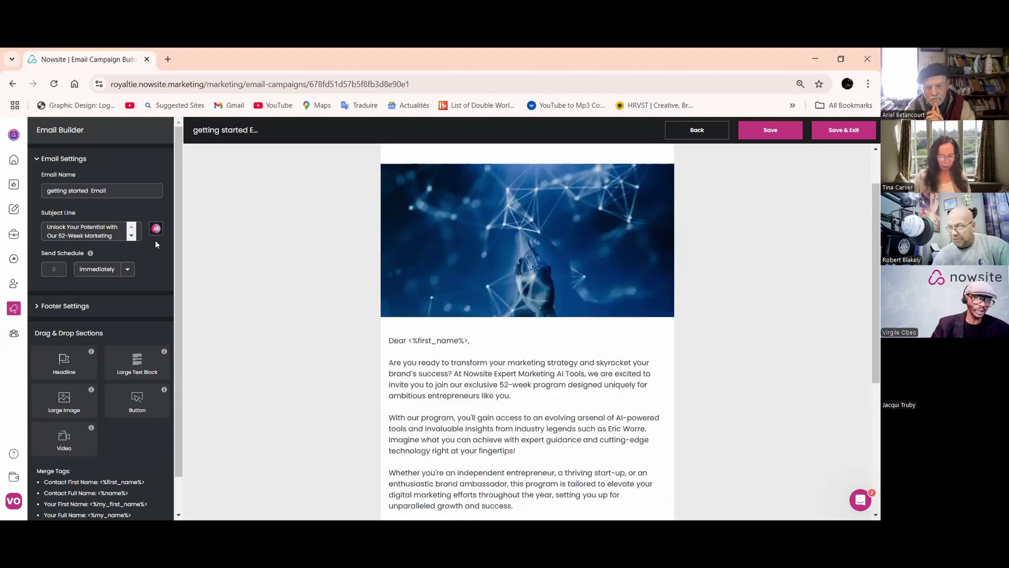
# - Open the AI generator for the email's subject line, view its objective options, and close it
pyautogui.click(157, 230)
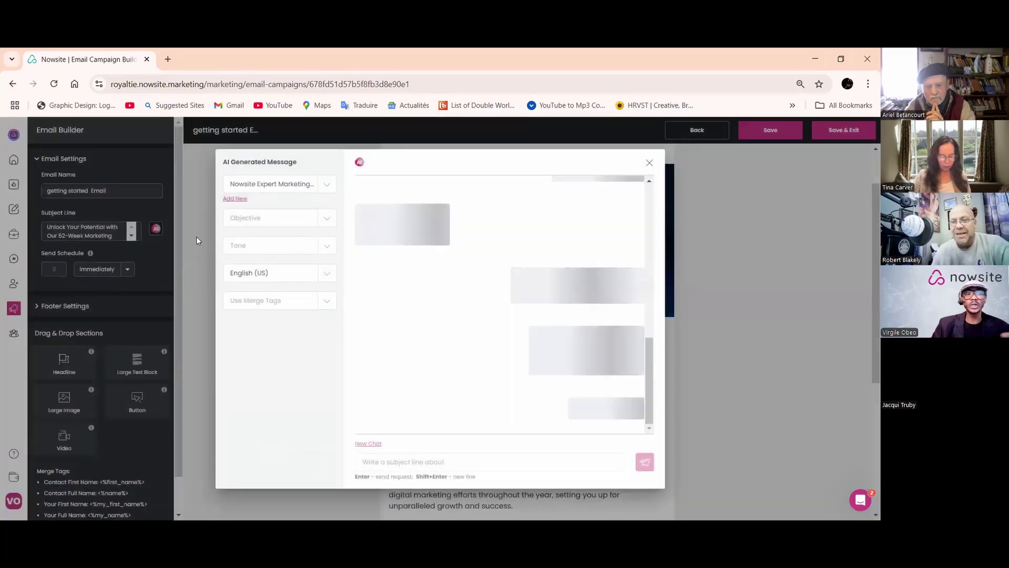
pyautogui.click(325, 219)
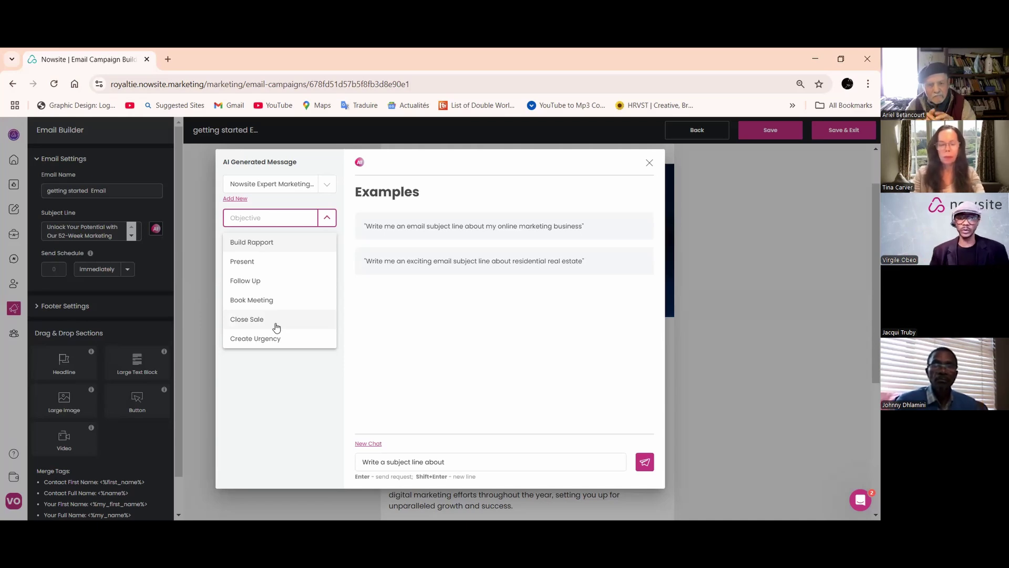
pyautogui.click(650, 164)
pyautogui.click(650, 164)
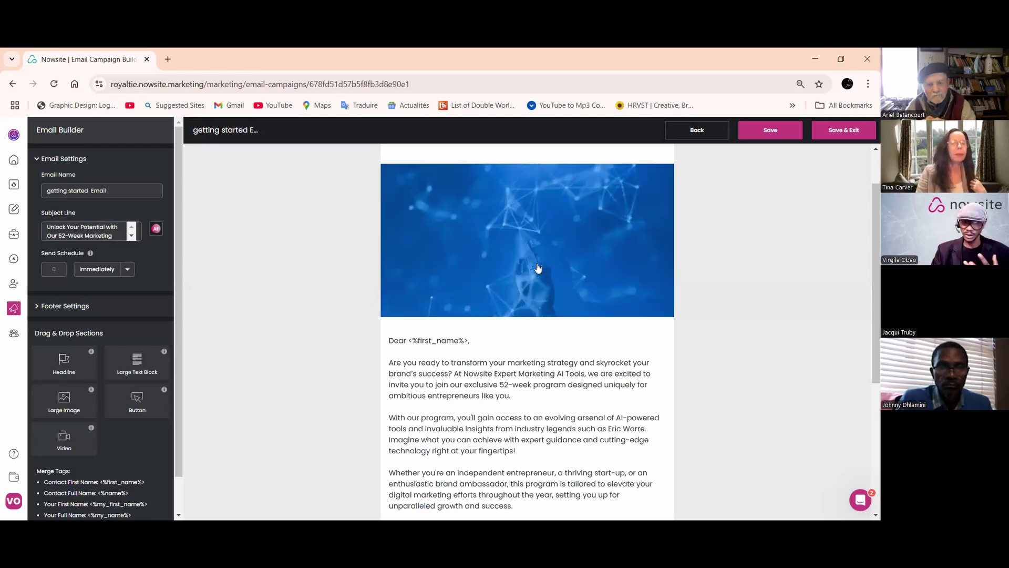
# - Review the rest of the email down to the Learn More button and save the email
pyautogui.scroll(-5, 541, 410)
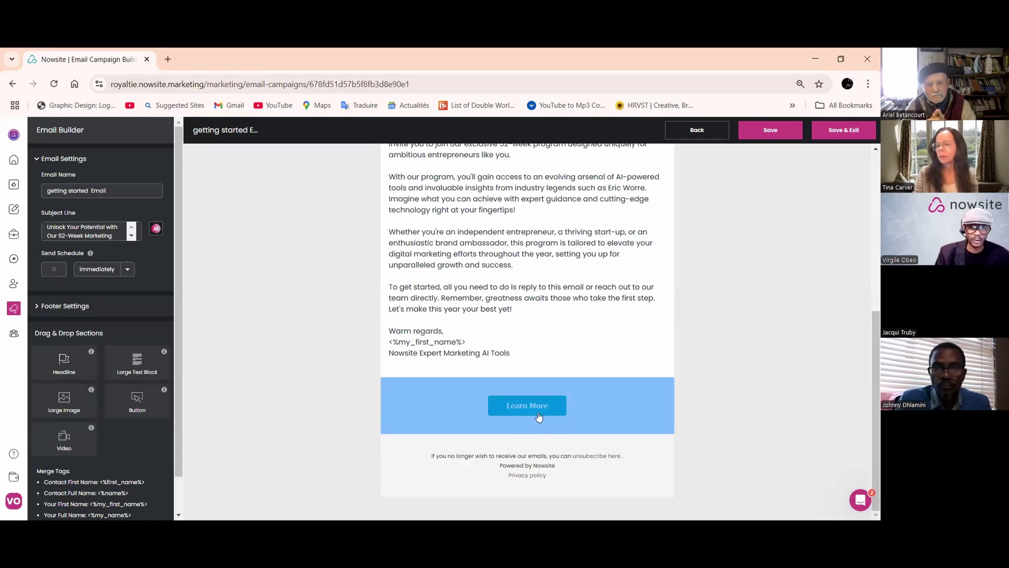
pyautogui.scroll(3, 531, 421)
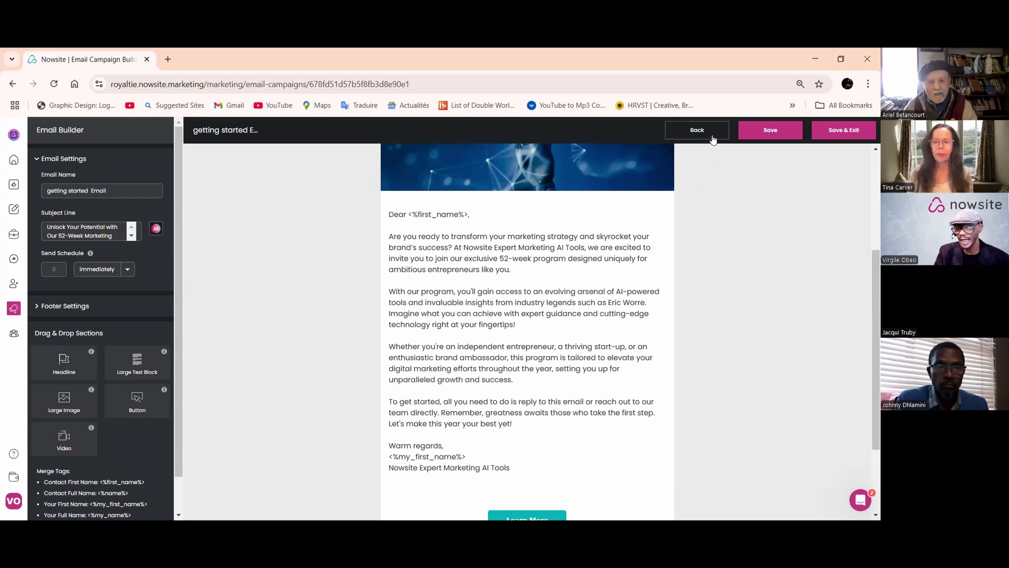
pyautogui.click(764, 134)
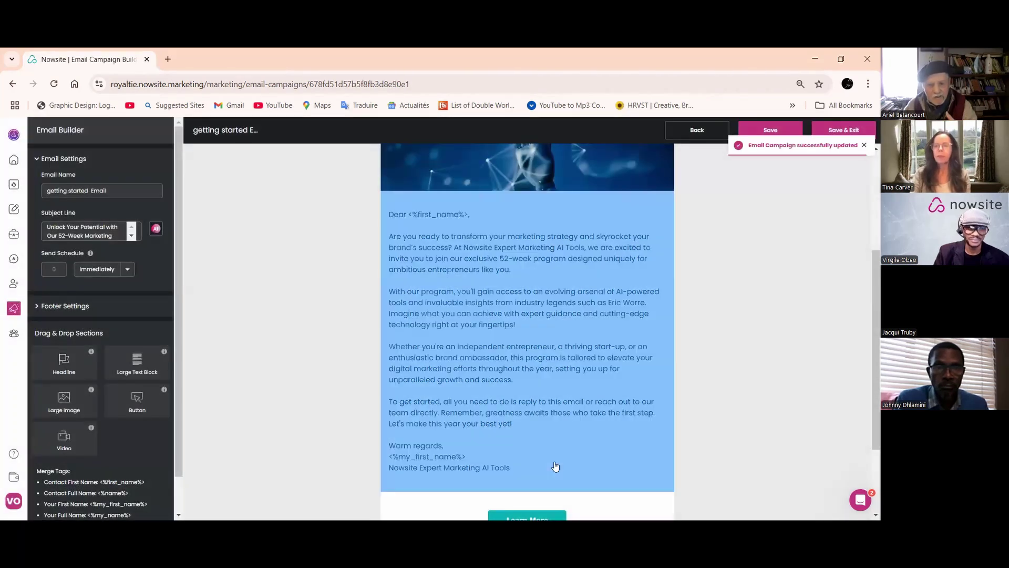
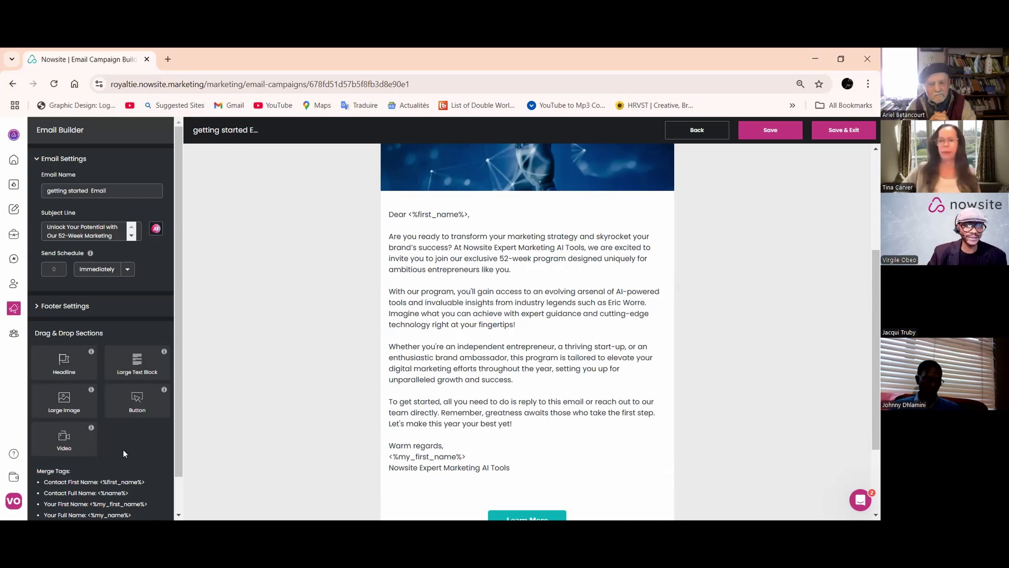
# - Examine the objectives offered for an AI-generated subject line and leave the generator without writing a request
pyautogui.click(156, 231)
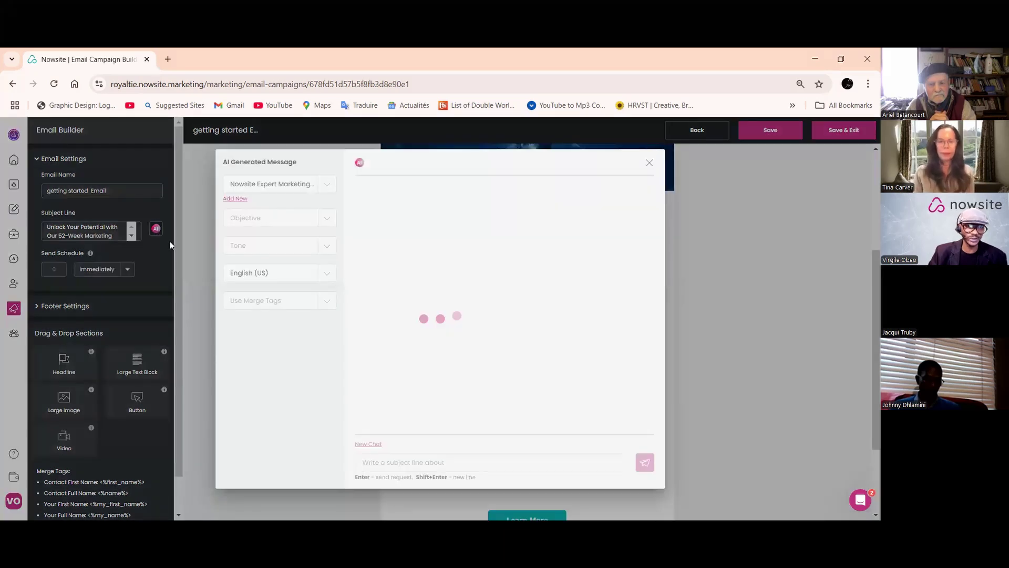
pyautogui.click(326, 218)
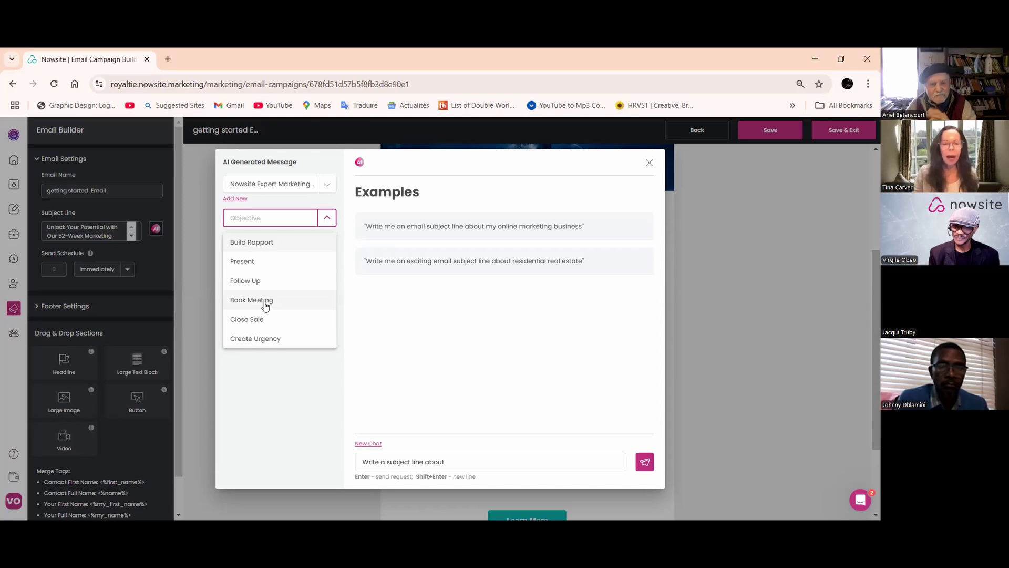
pyautogui.click(648, 167)
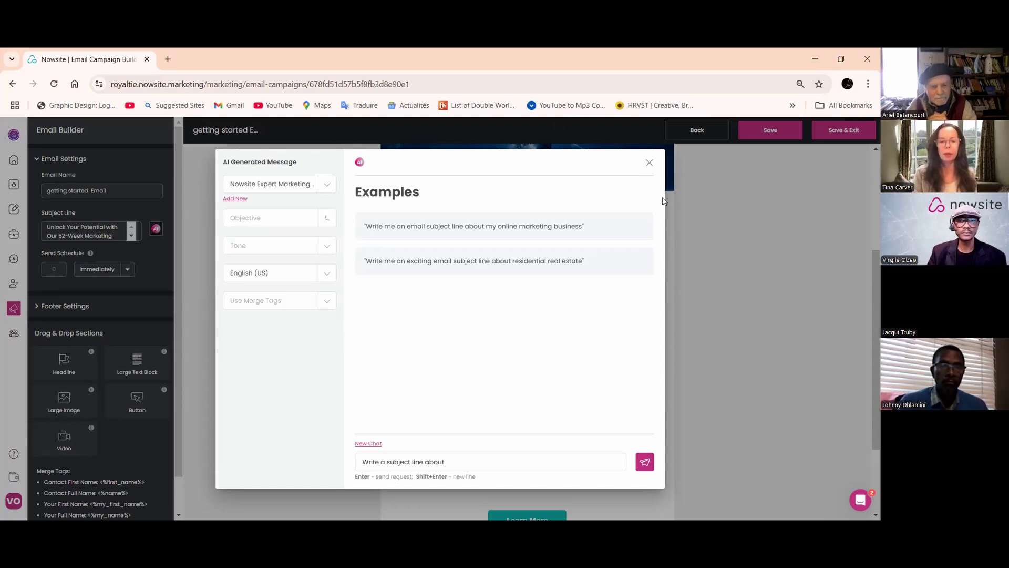
pyautogui.click(651, 164)
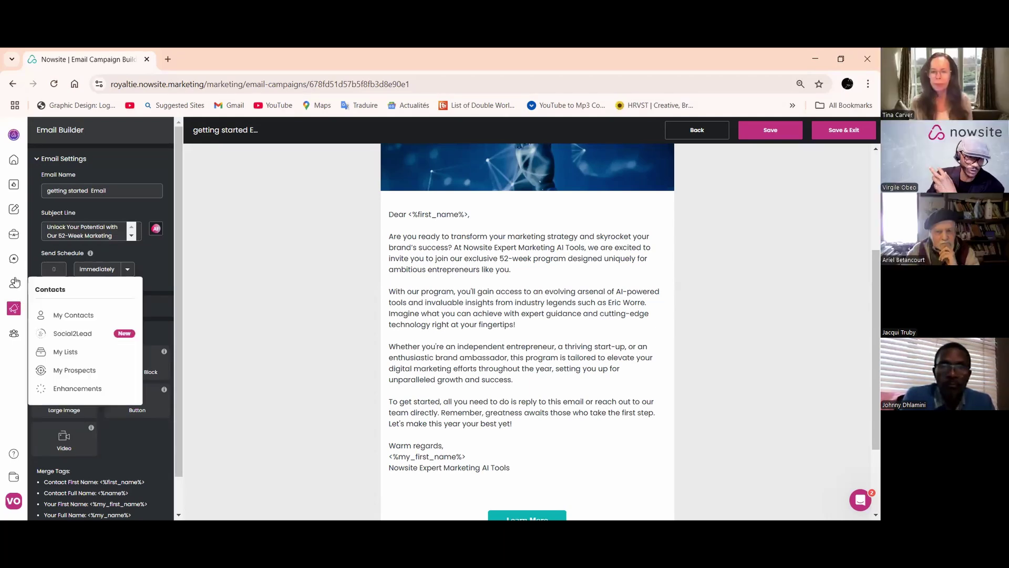
# - Open the first contact in the full contact list, assign the Marketing Travel business profile, and activate Nav for that contact
pyautogui.moveTo(15, 263)
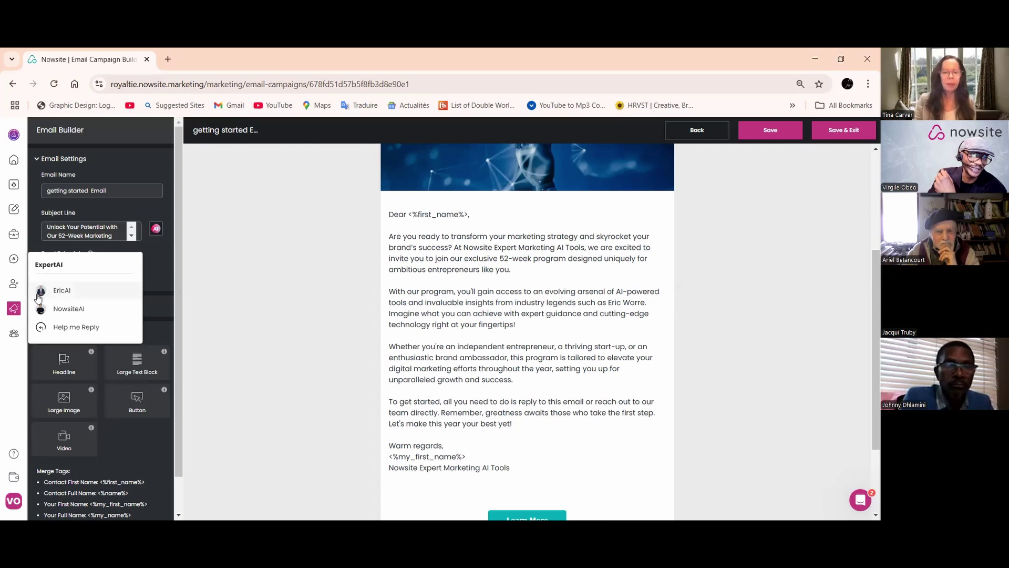
pyautogui.moveTo(14, 283)
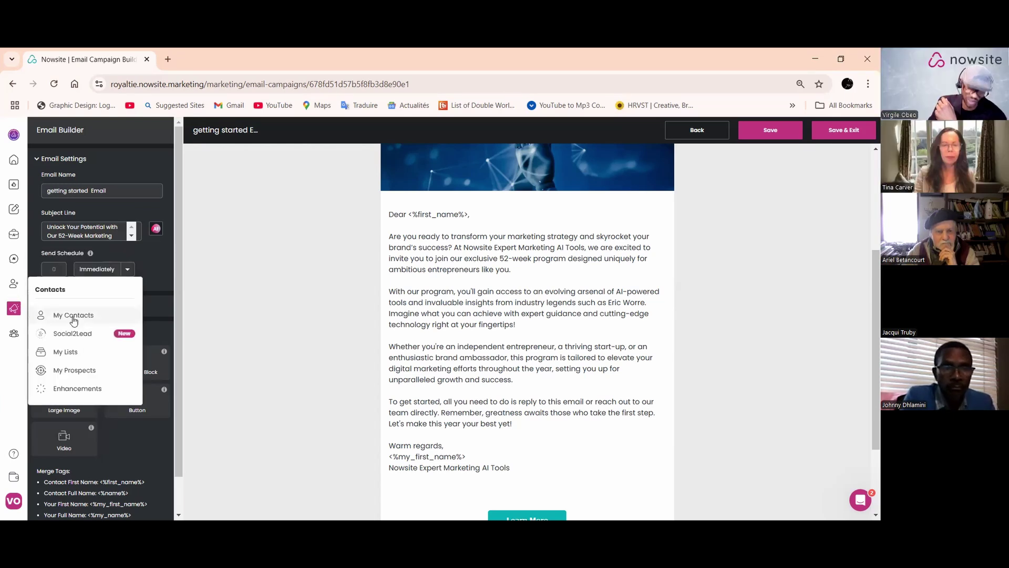
pyautogui.click(74, 317)
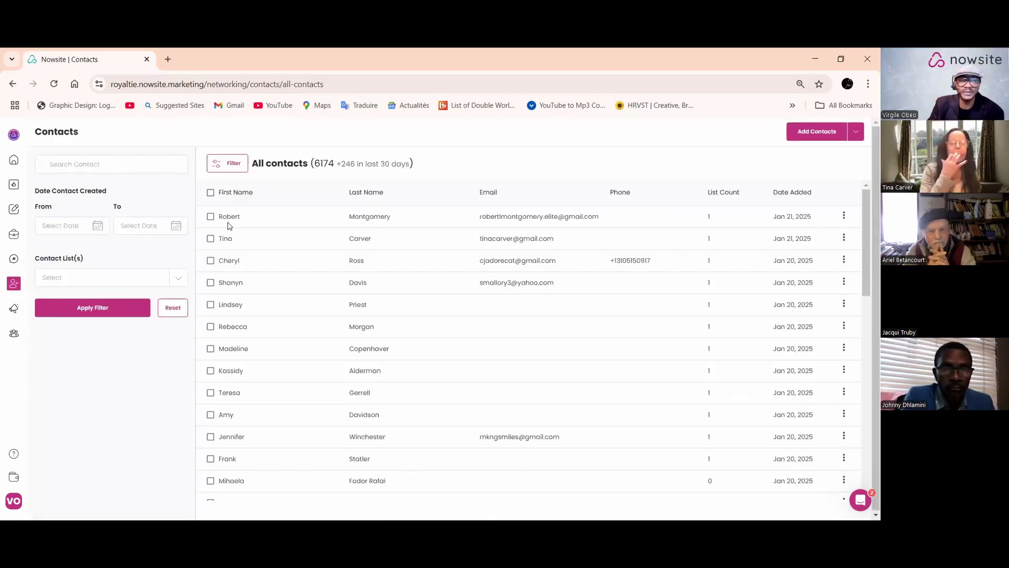
pyautogui.click(235, 218)
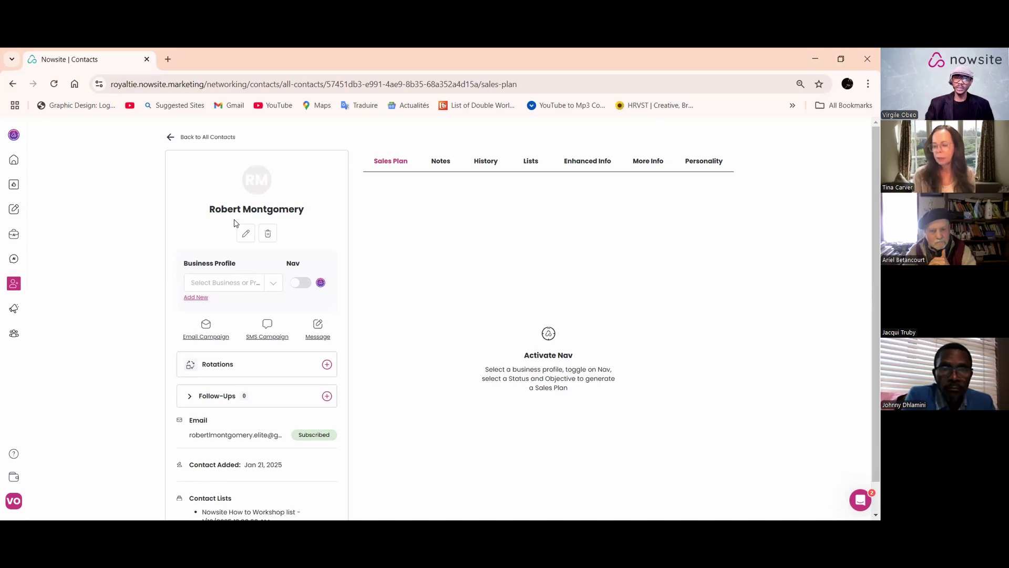
pyautogui.click(275, 284)
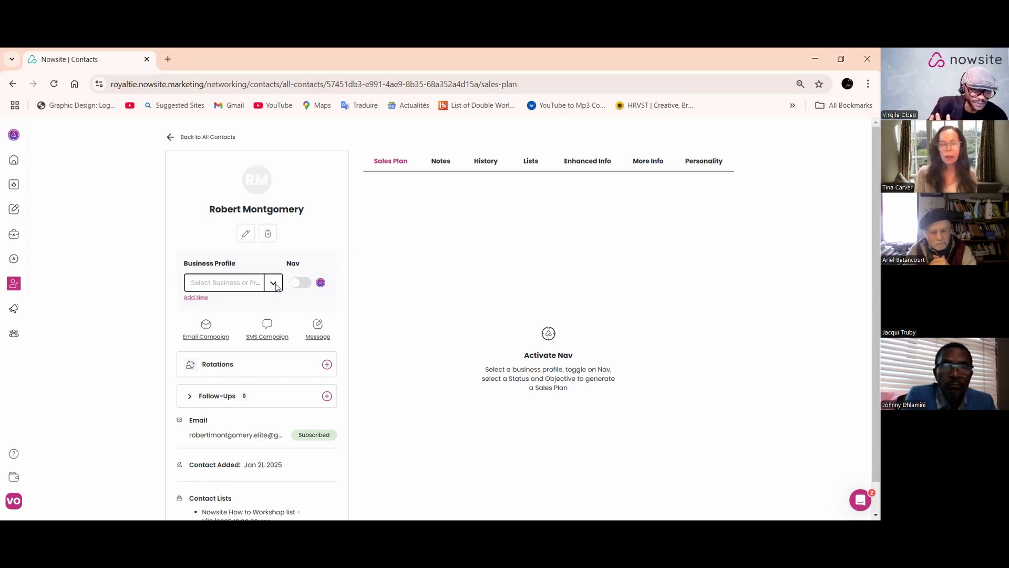
pyautogui.click(252, 325)
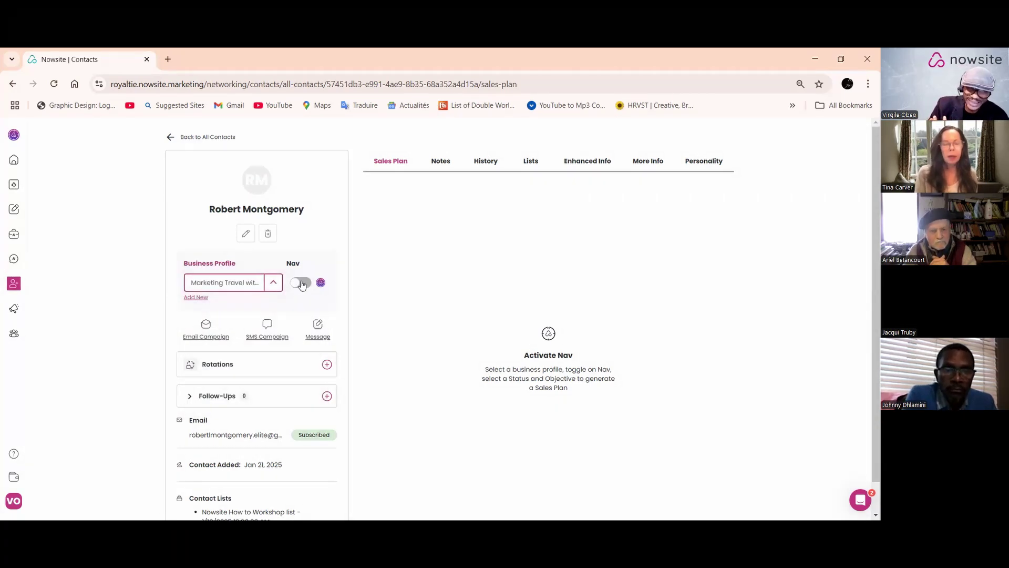
pyautogui.click(301, 284)
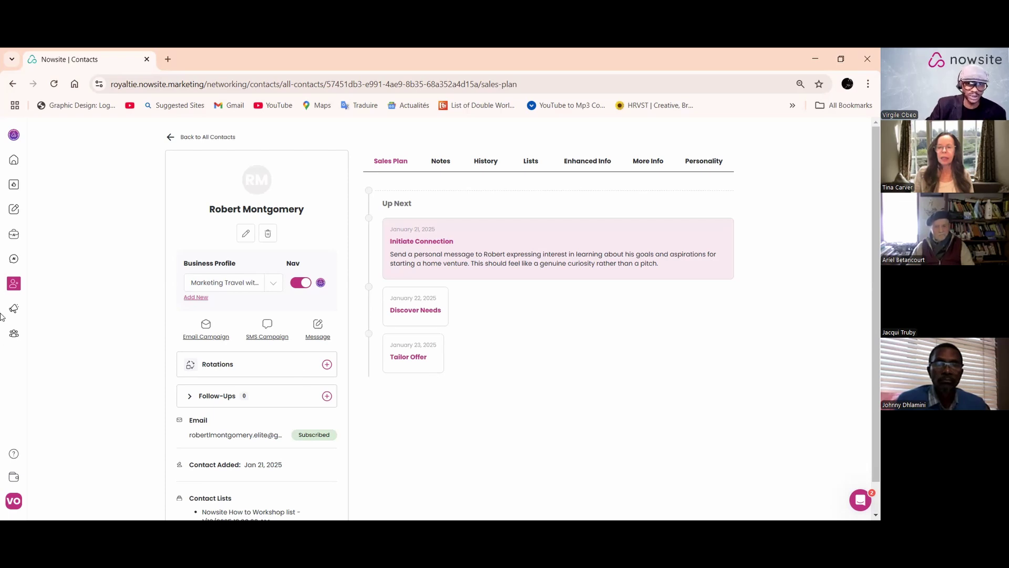
# - Start the Nav assistant with the Nowsite Expert Marketing AI Tools profile, view its chat, and close it
pyautogui.moveTo(13, 290)
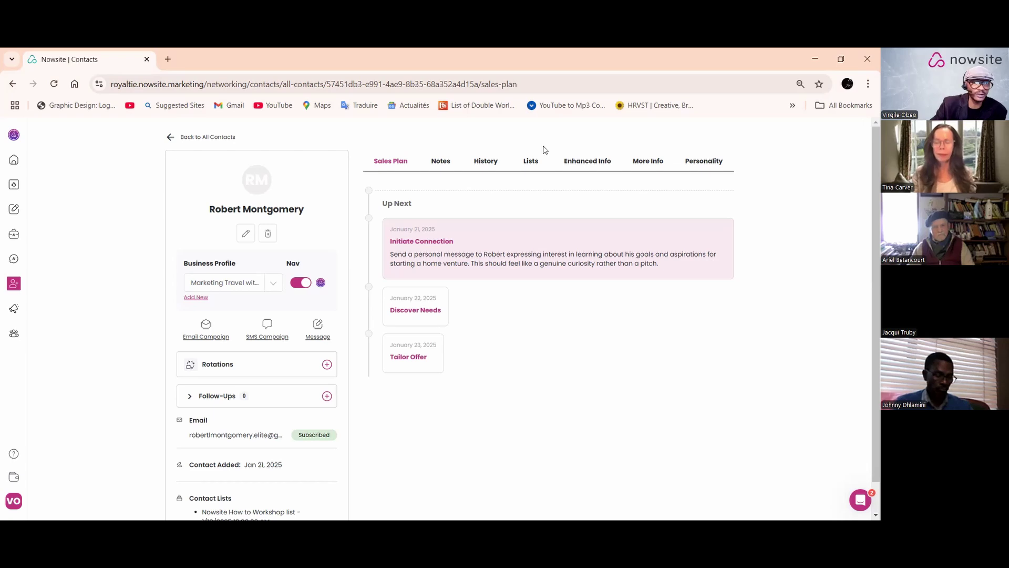
pyautogui.click(18, 136)
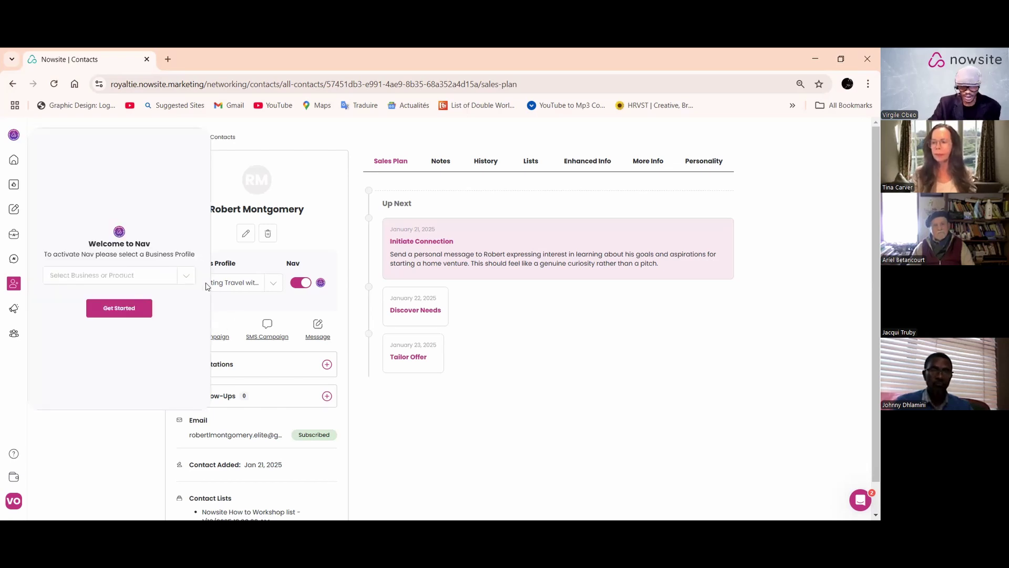
pyautogui.click(186, 276)
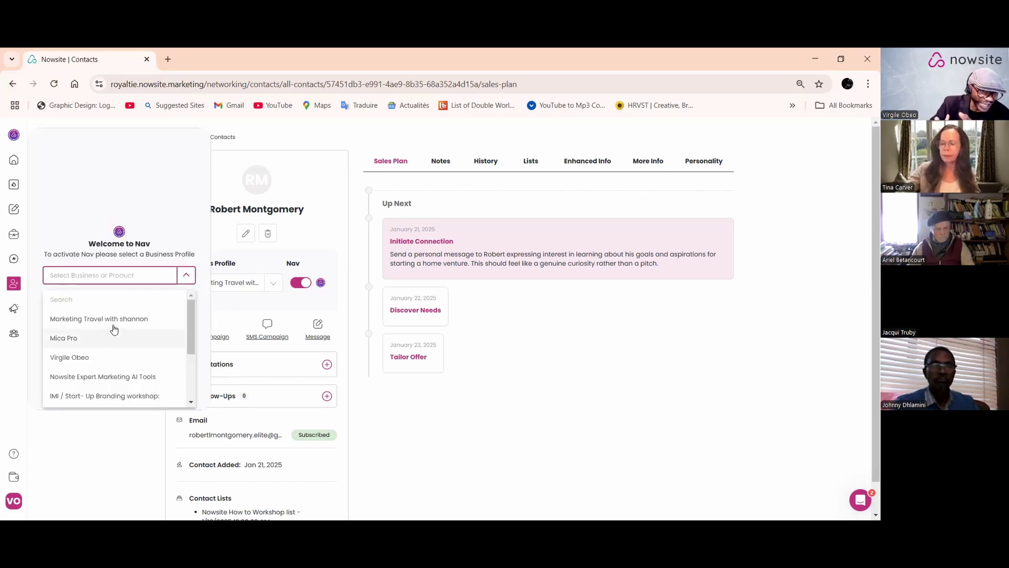
pyautogui.click(118, 378)
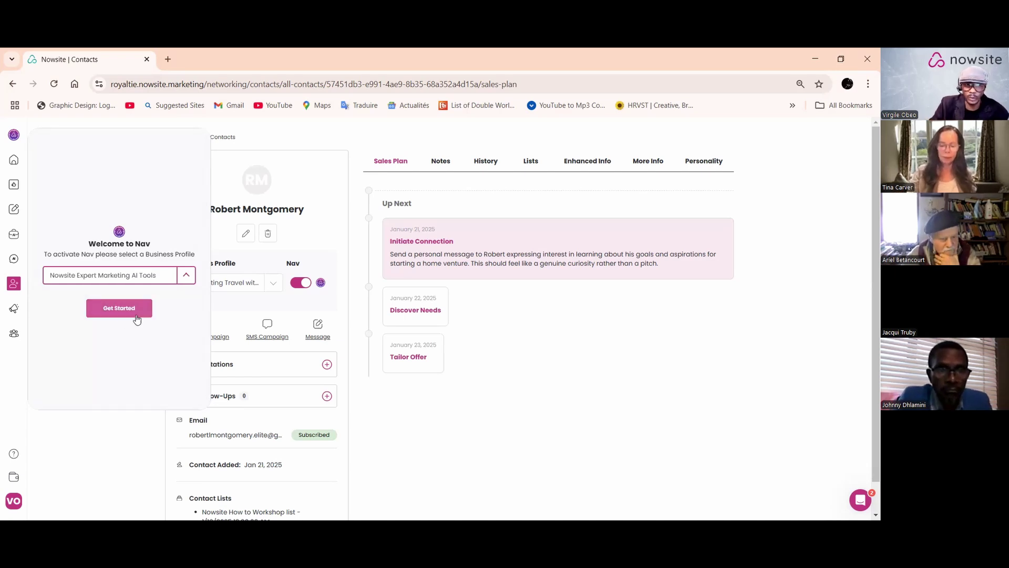
pyautogui.click(119, 307)
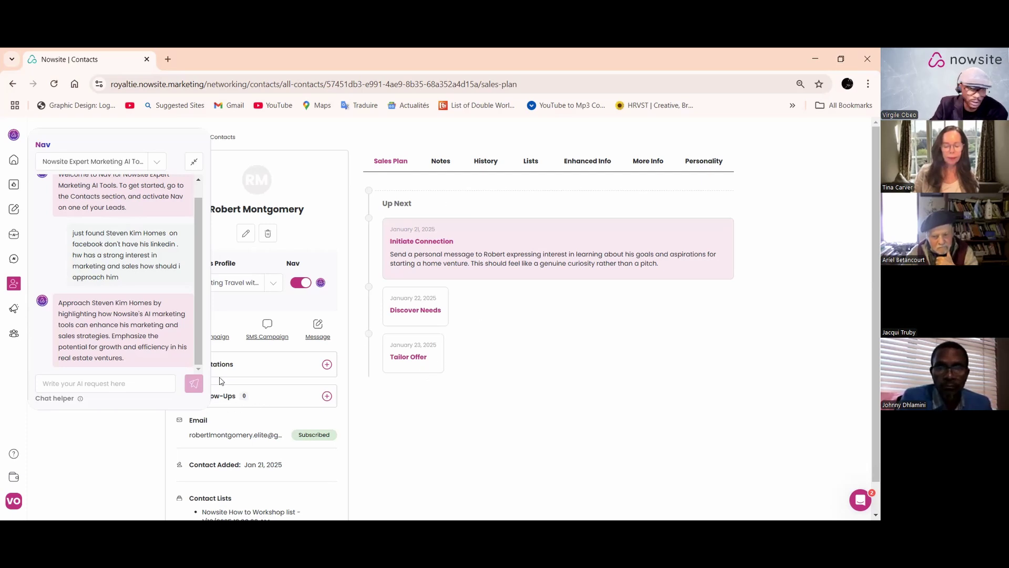
pyautogui.click(75, 383)
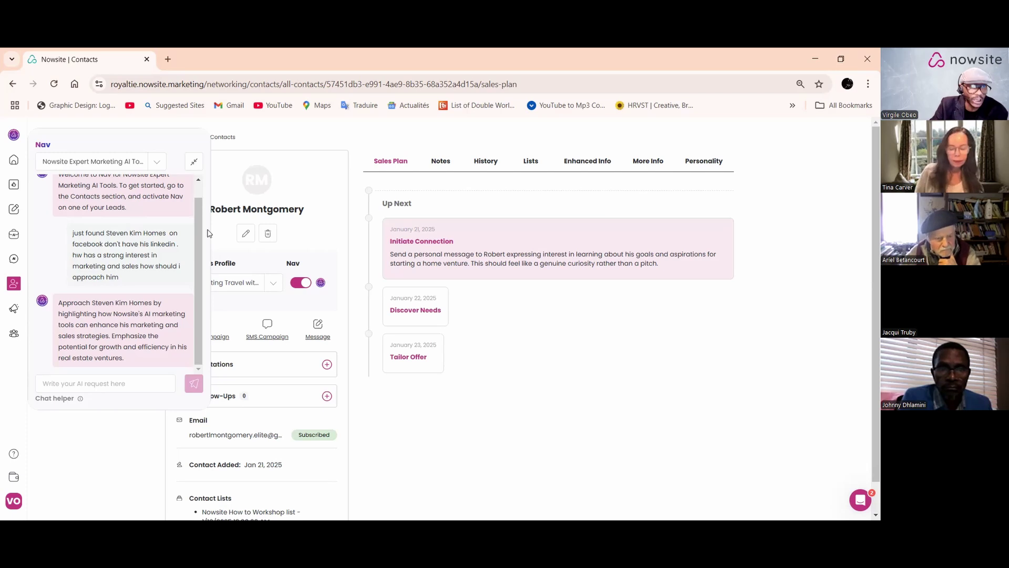
pyautogui.click(426, 451)
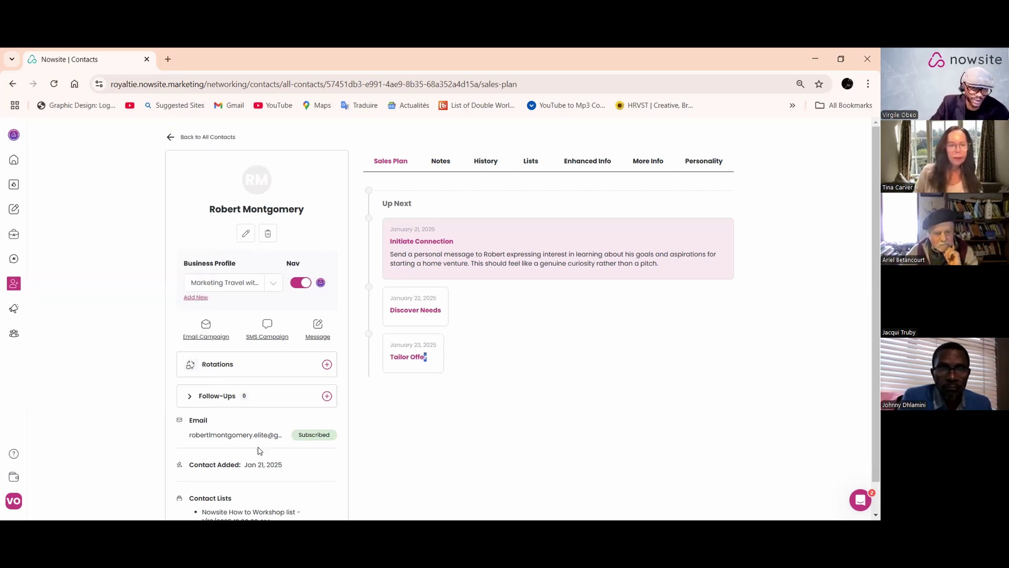
# - Copy the contact's full name from the heading of the contact page
pyautogui.scroll(-1, 269, 462)
pyautogui.scroll(1, 269, 464)
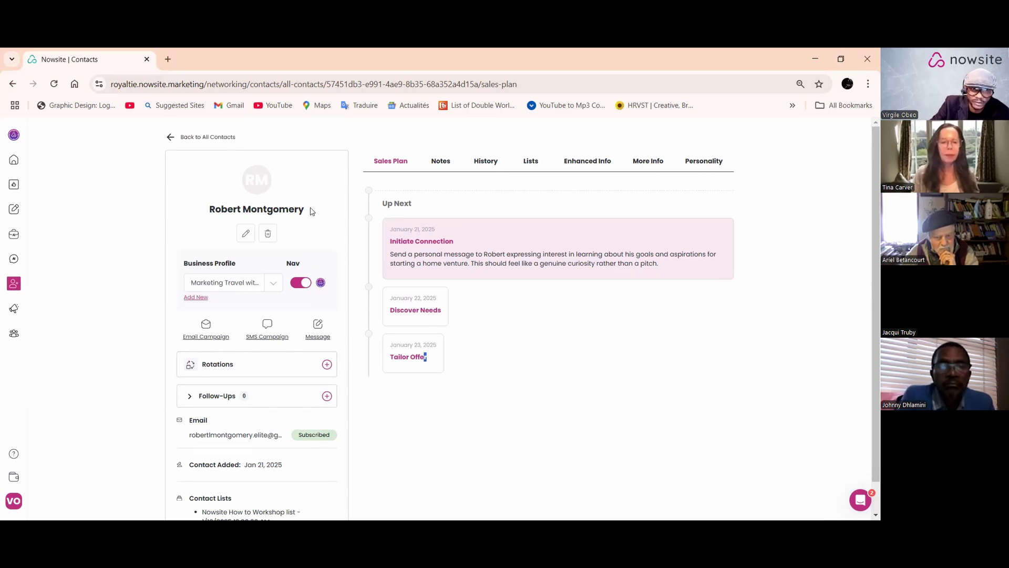
pyautogui.moveTo(312, 210); pyautogui.dragTo(204, 217)
pyautogui.rightClick(252, 220)
pyautogui.click(279, 228)
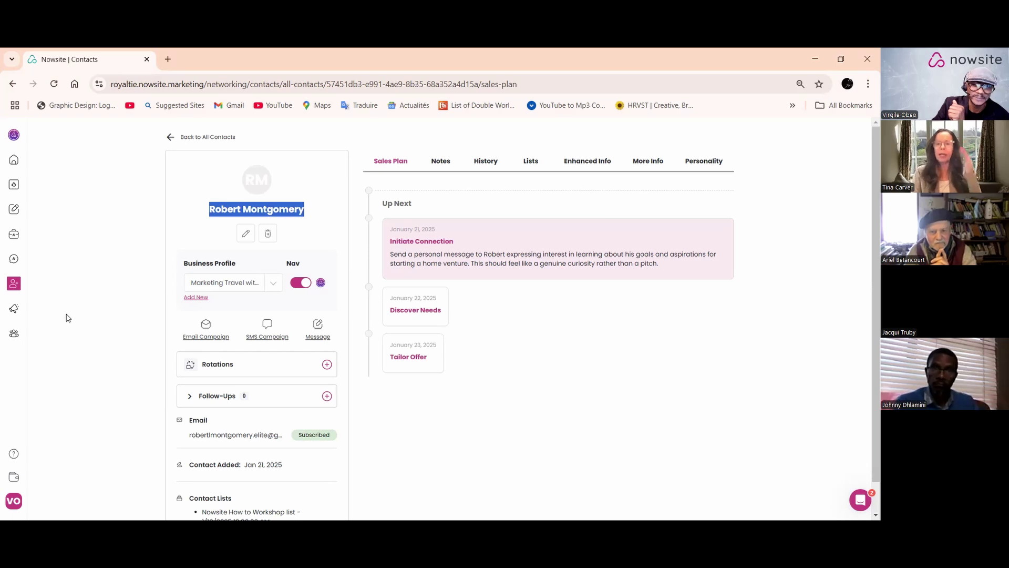
# - Open the marketing websites overview
pyautogui.moveTo(14, 287)
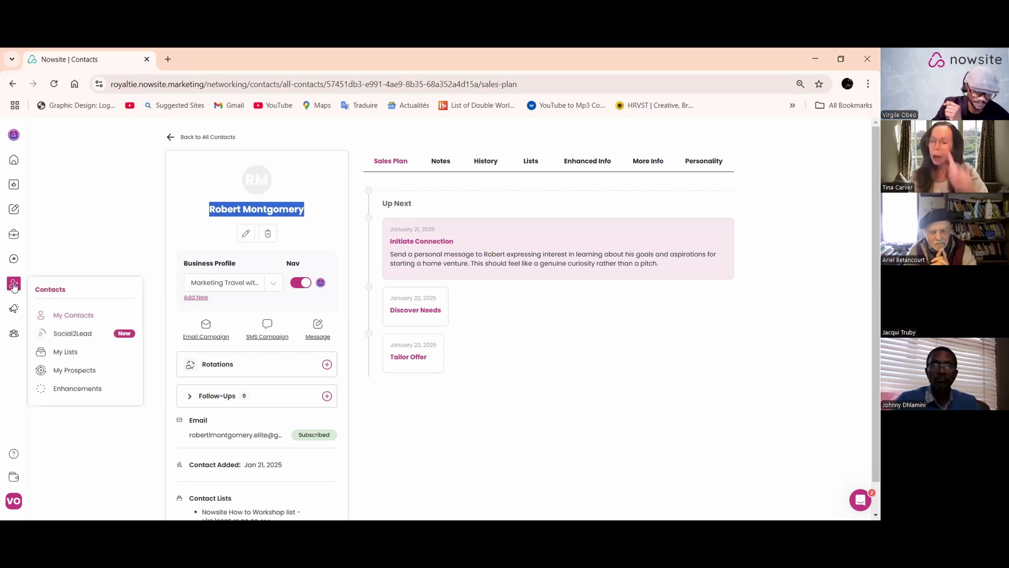
pyautogui.moveTo(14, 309)
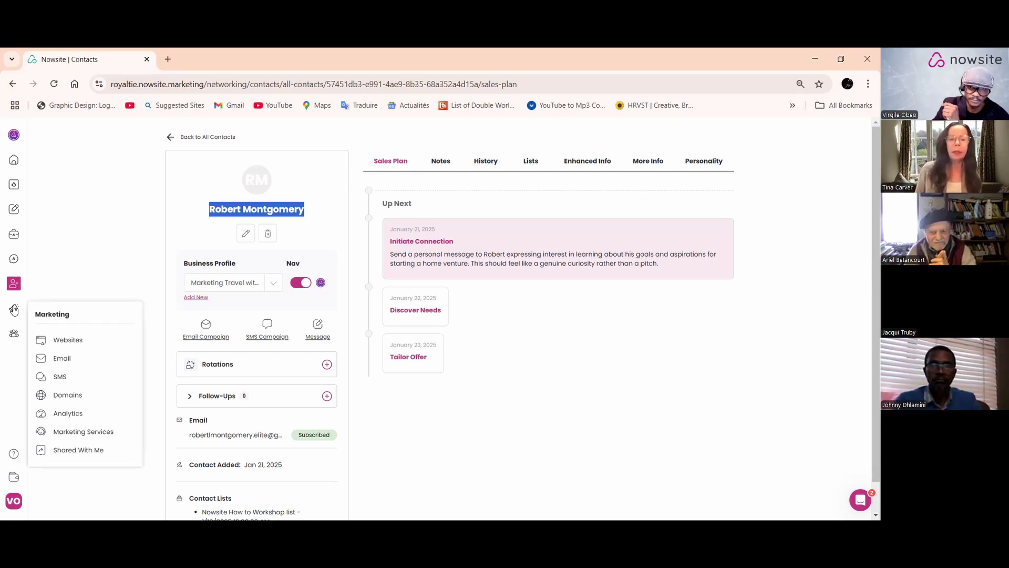
pyautogui.click(59, 342)
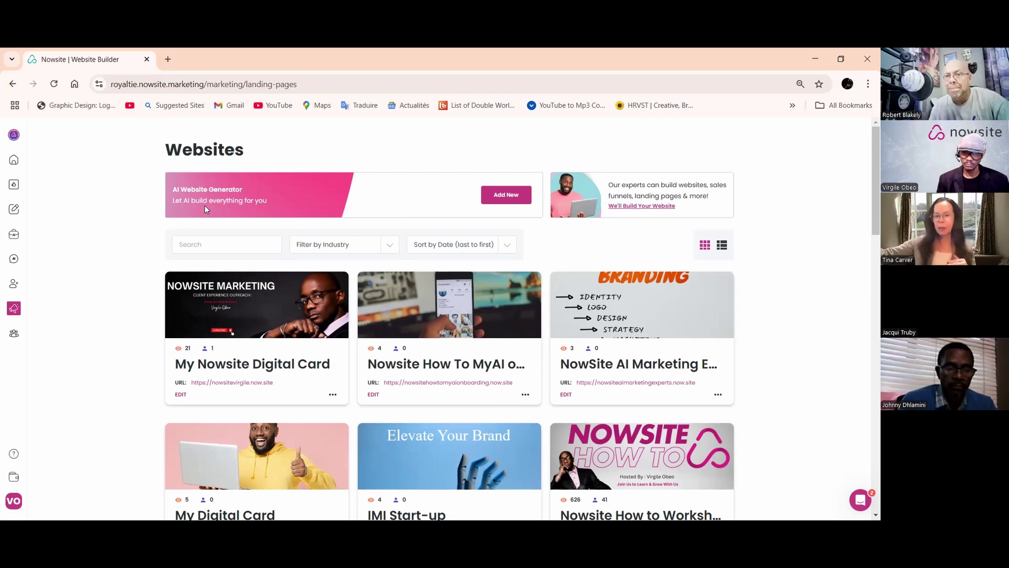
# - Go to the email campaigns, open the first email of the getting started campaign, and review its body down to the footer
pyautogui.moveTo(19, 293)
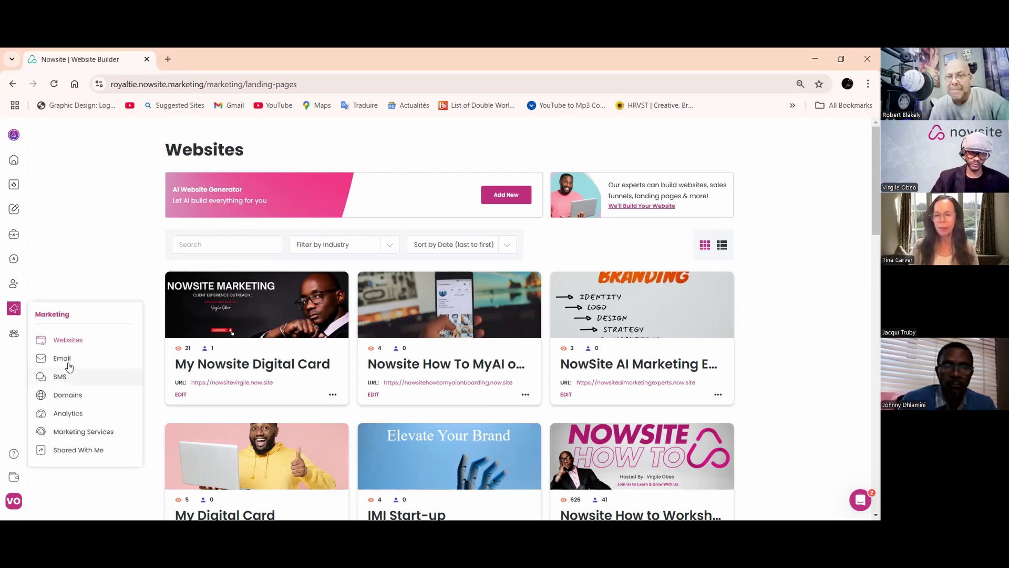
pyautogui.click(68, 361)
pyautogui.click(272, 313)
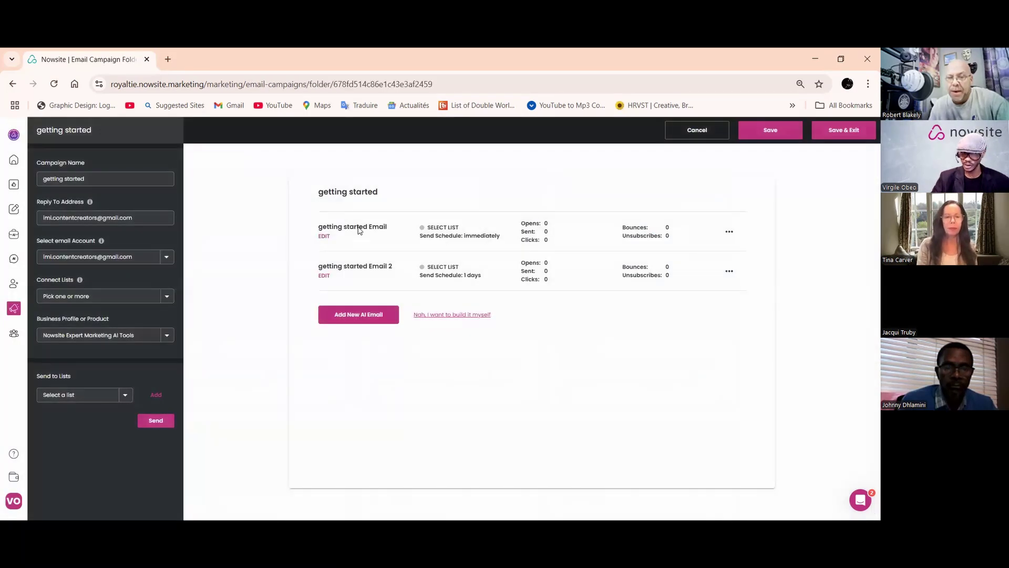
pyautogui.click(357, 231)
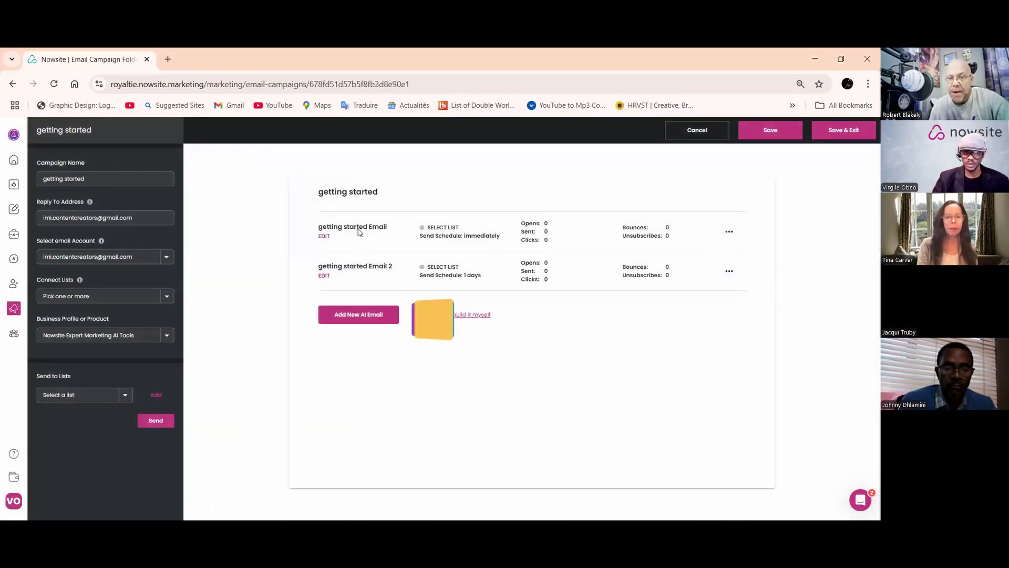
pyautogui.scroll(-3, 368, 292)
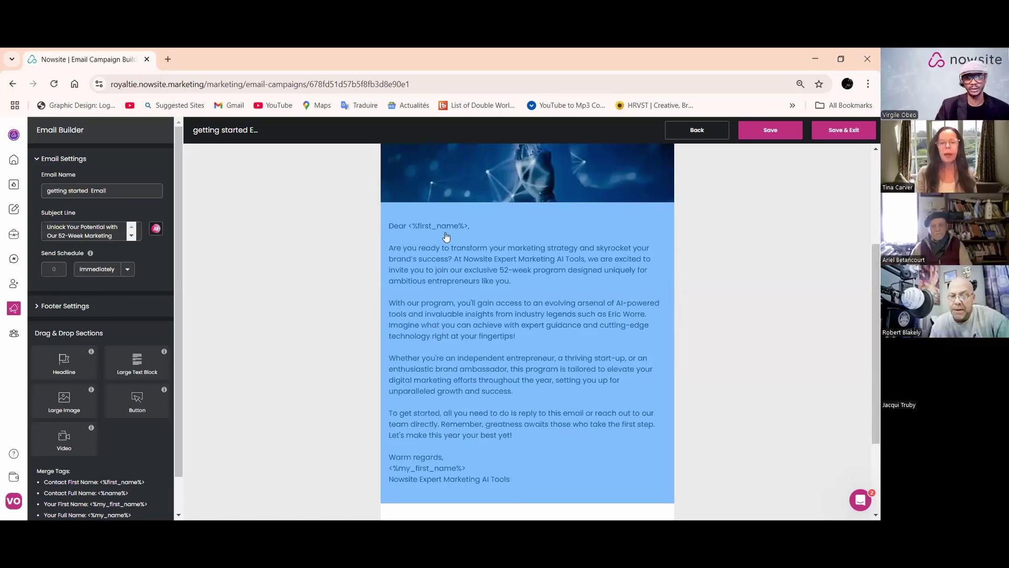
pyautogui.scroll(-2, 460, 250)
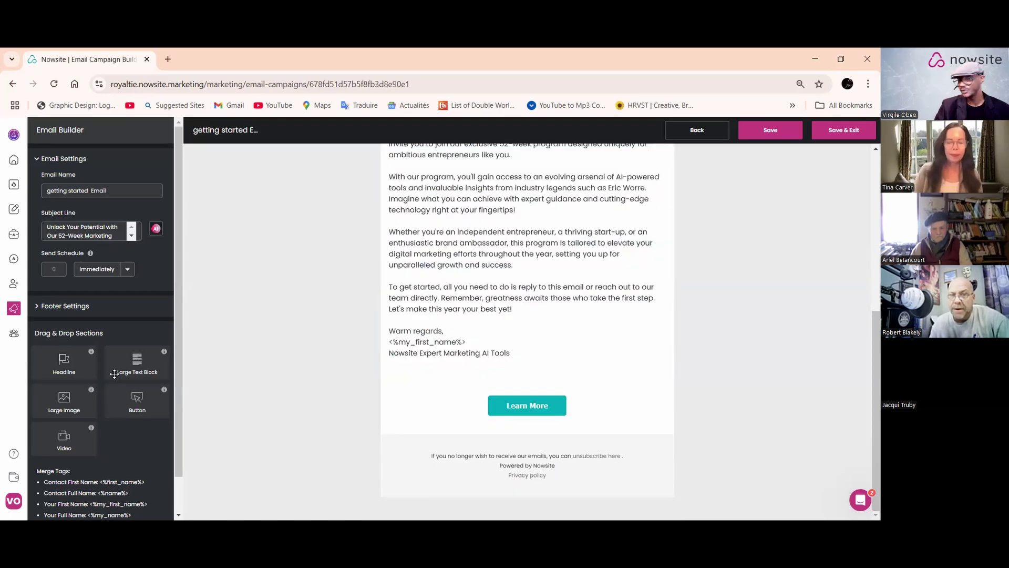
# - Examine the merge tags available for the email at a larger page size
pyautogui.scroll(-1, 114, 374)
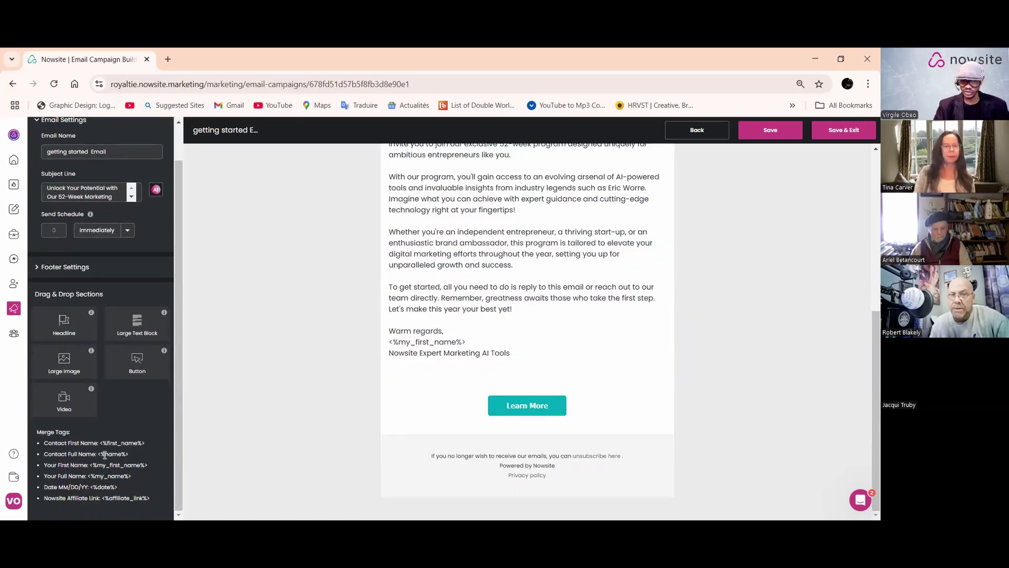
pyautogui.hotkey('ctrl', '+')
pyautogui.hotkey('ctrl', '+')
pyautogui.hotkey('ctrl', '+')
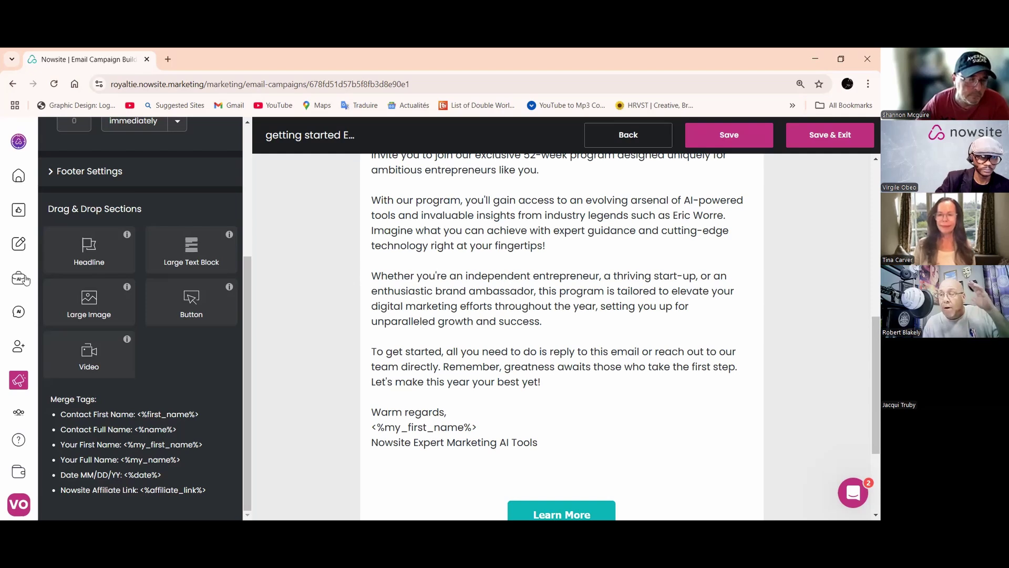
# - Return to the home dashboard, go to the contact lists, and open the contact import to its source selection
pyautogui.click(17, 182)
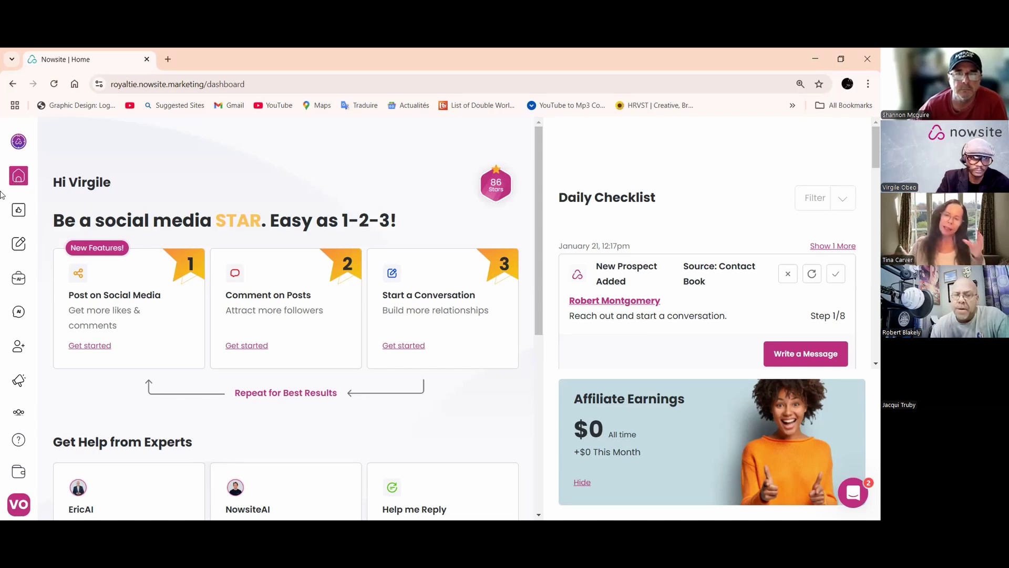
pyautogui.moveTo(16, 278)
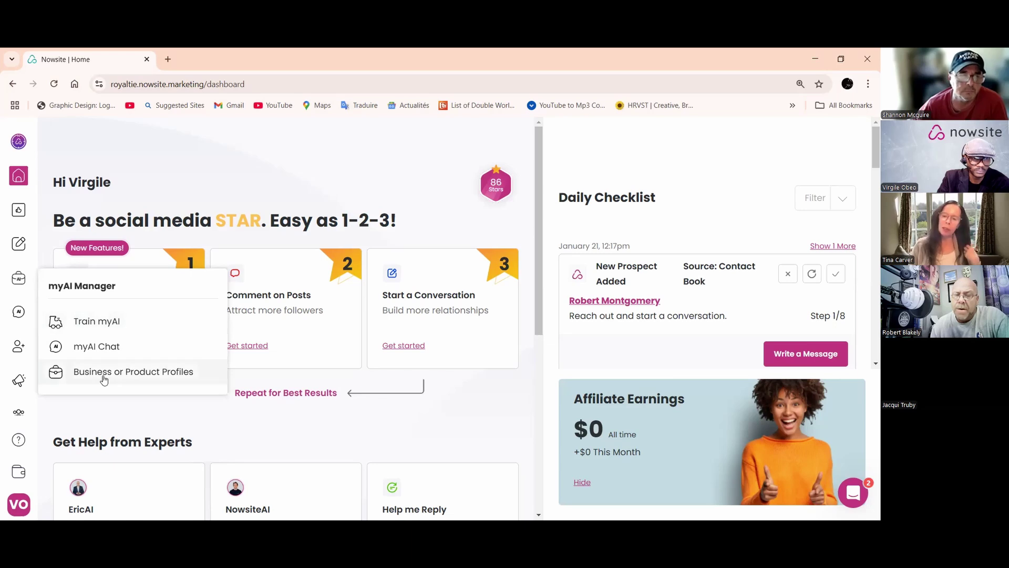
pyautogui.moveTo(15, 347)
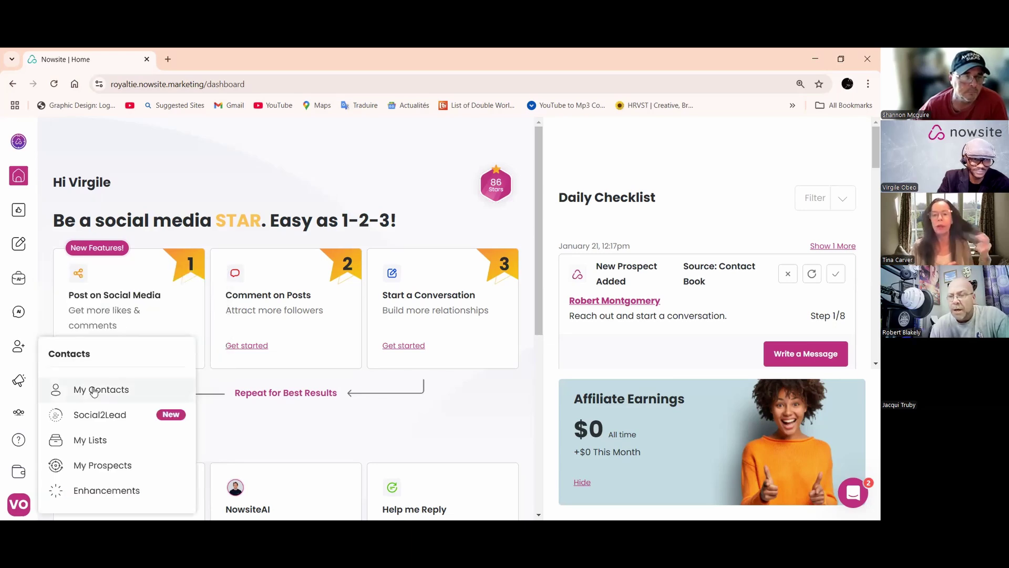
pyautogui.click(97, 440)
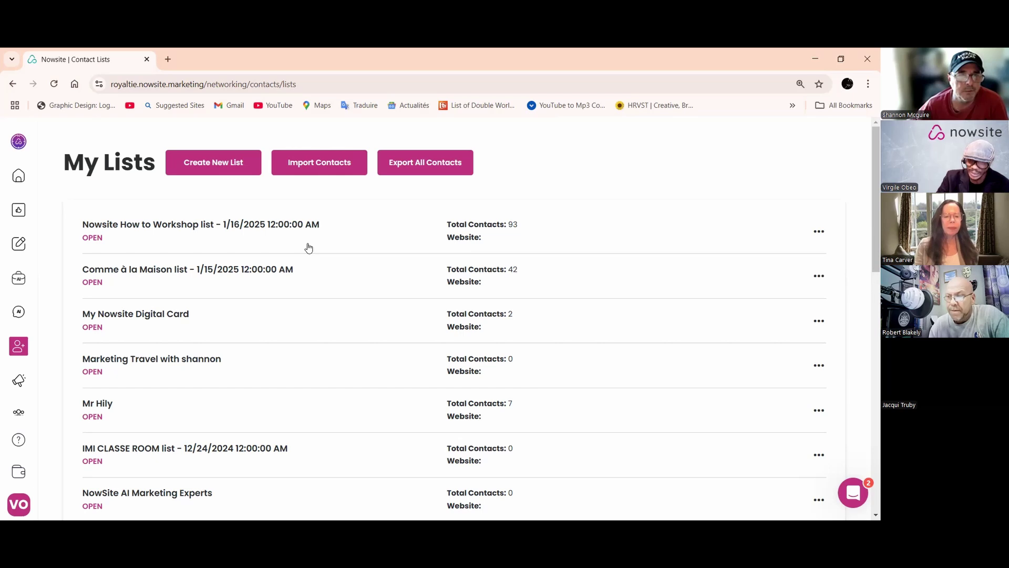
pyautogui.click(314, 166)
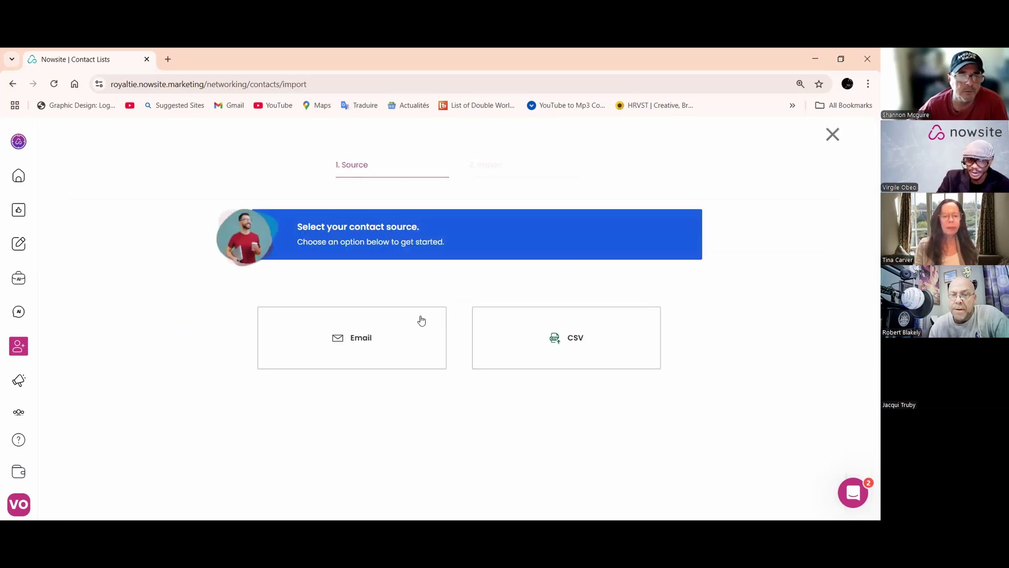